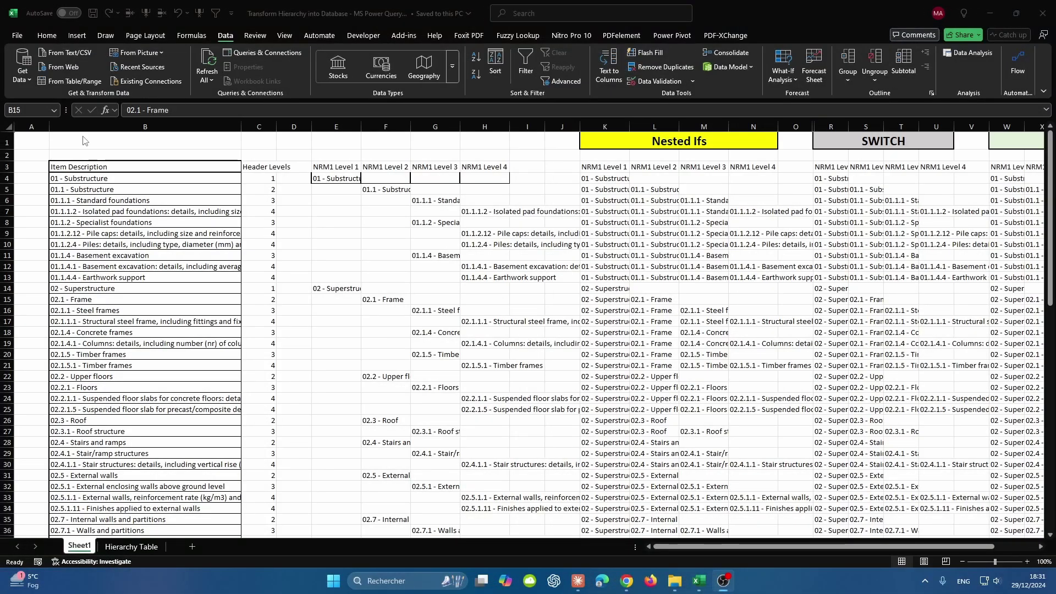
{"action": "left_click", "coordinate": [110, 127]}
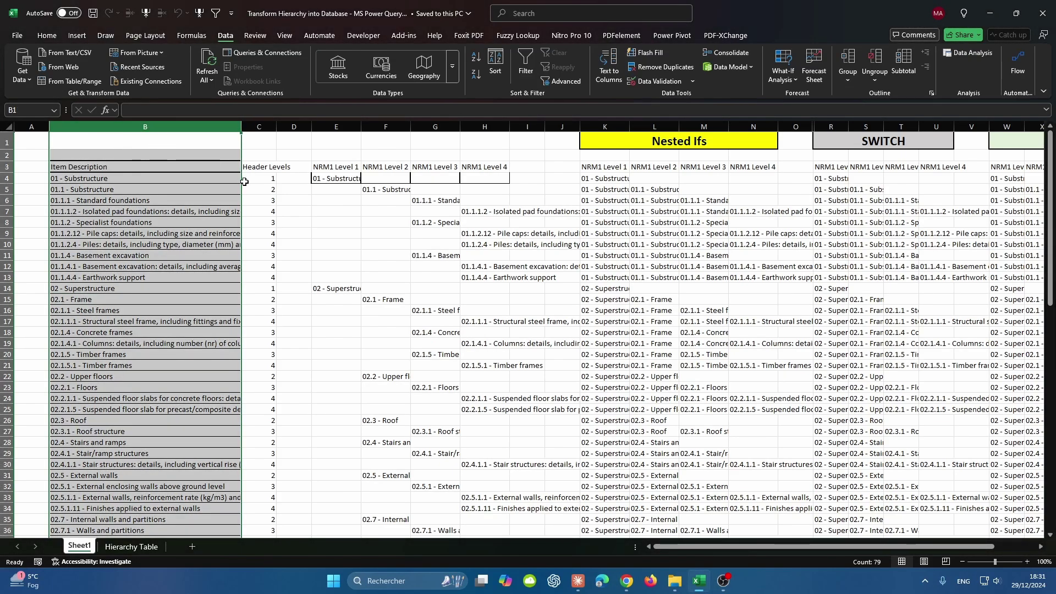
{"action": "left_click", "coordinate": [255, 125]}
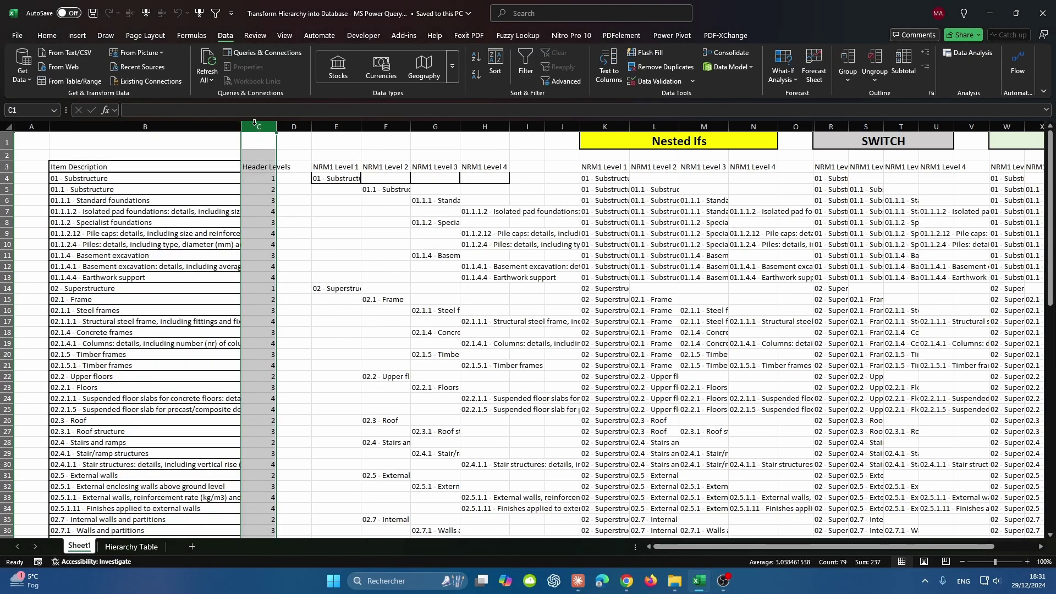
{"action": "left_click", "coordinate": [339, 127]}
{"action": "left_click_drag", "start_coordinate": [378, 132], "coordinate": [480, 131]}
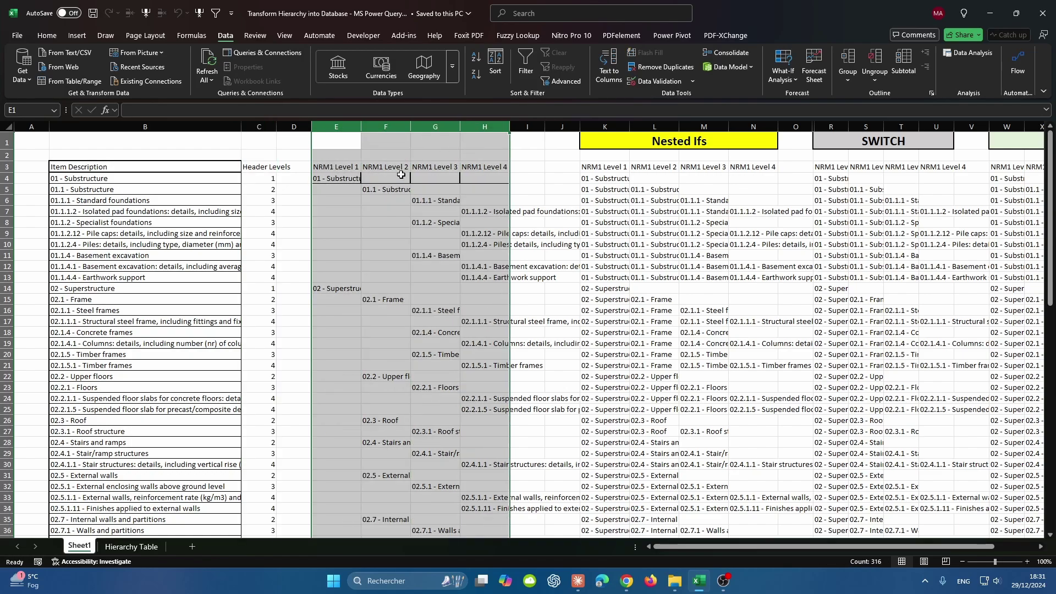
{"action": "left_click_drag", "start_coordinate": [89, 179], "coordinate": [92, 215]}
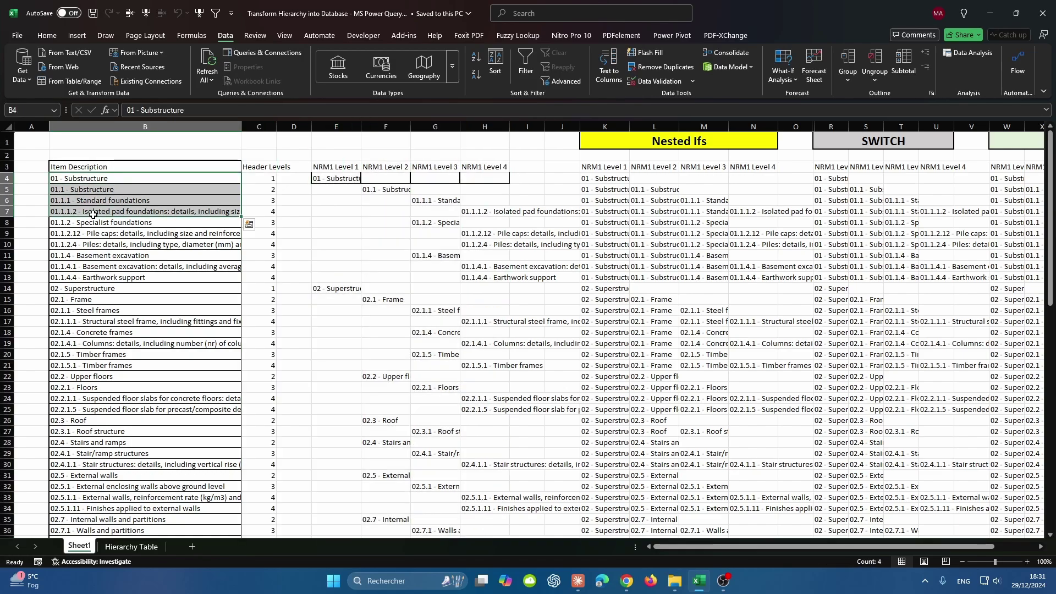
{"action": "left_click_drag", "start_coordinate": [602, 126], "coordinate": [753, 126]}
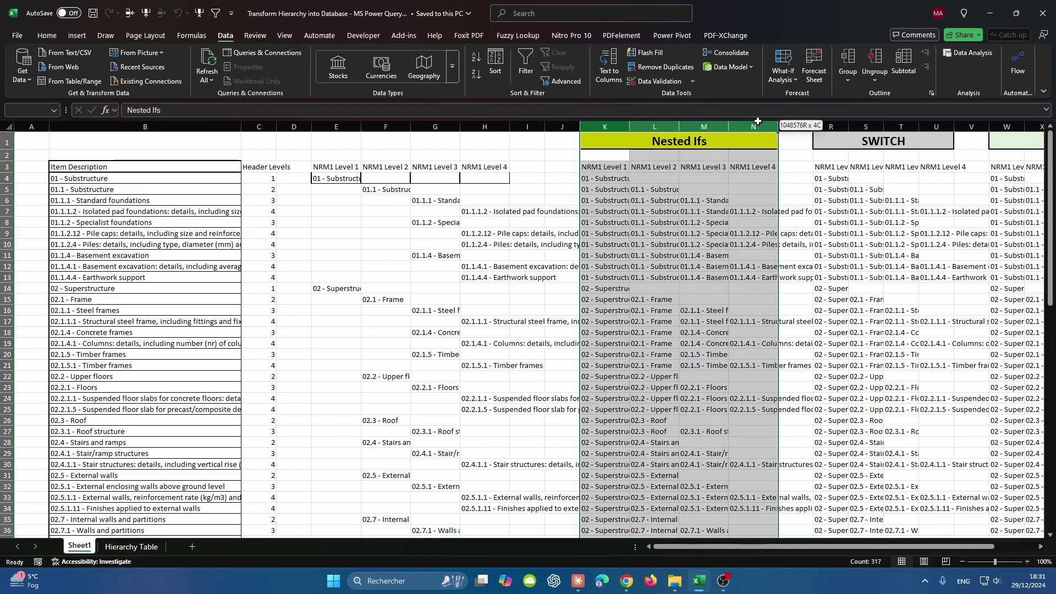
{"action": "scroll", "coordinate": [754, 126], "scroll_direction": "right", "scroll_amount": 2}
{"action": "left_click_drag", "start_coordinate": [569, 126], "coordinate": [850, 126]}
{"action": "left_click_drag", "start_coordinate": [334, 167], "coordinate": [481, 380]}
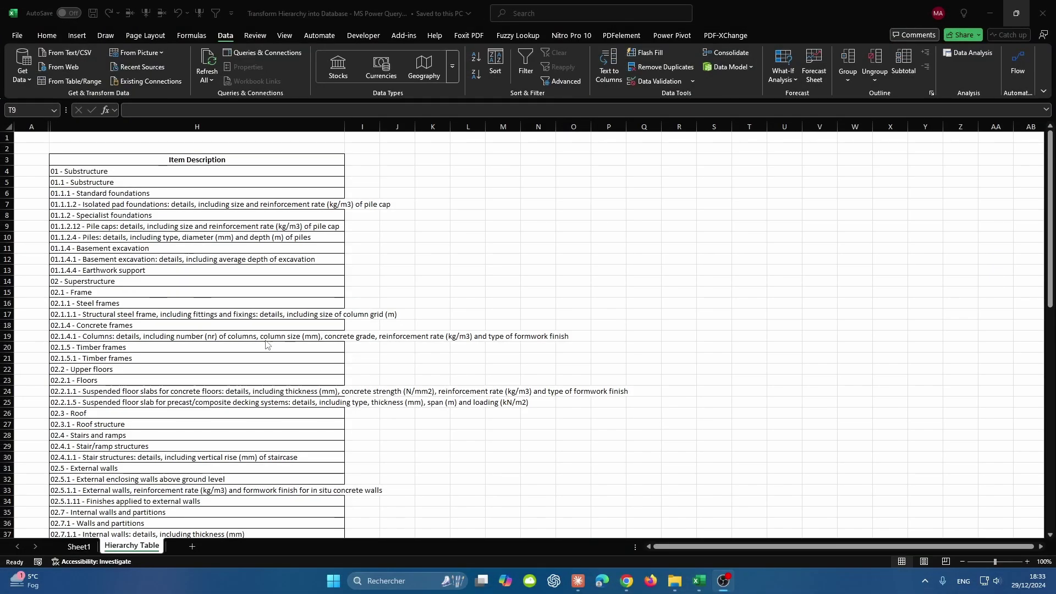
Step: Convert the Item Description list, from H3 down to its end, into a table with headers
{"action": "left_click", "coordinate": [271, 160]}
{"action": "left_click", "coordinate": [271, 161]}
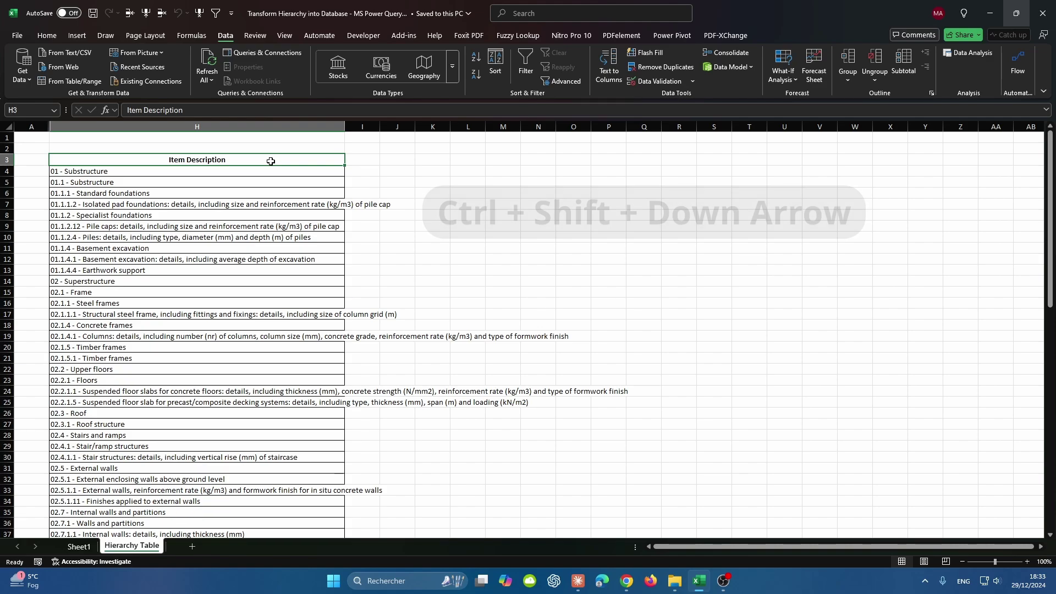
{"action": "key", "text": "ctrl+shift+Down"}
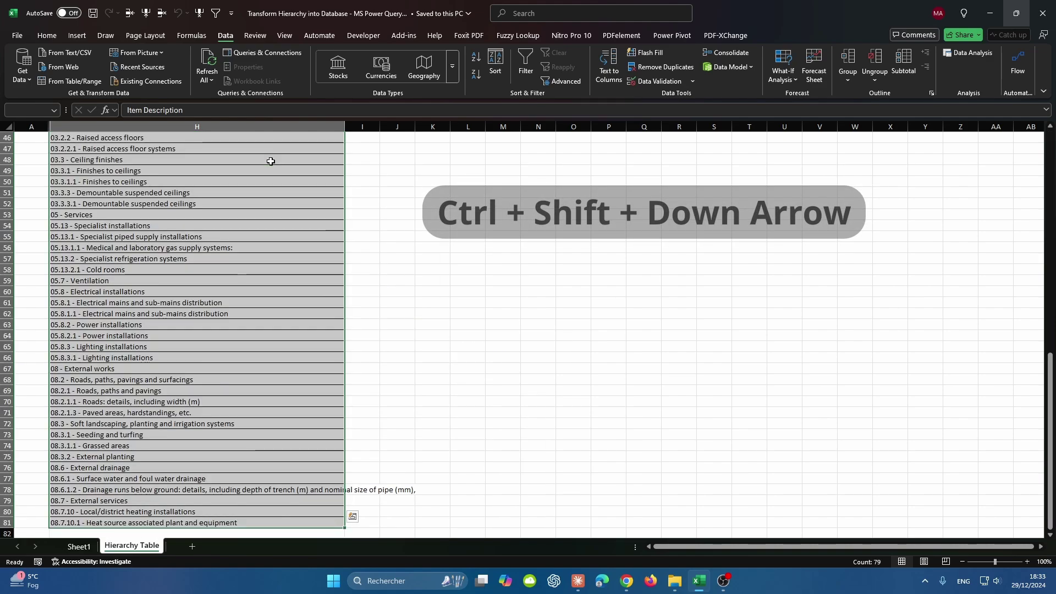
{"action": "key", "text": "ctrl+t"}
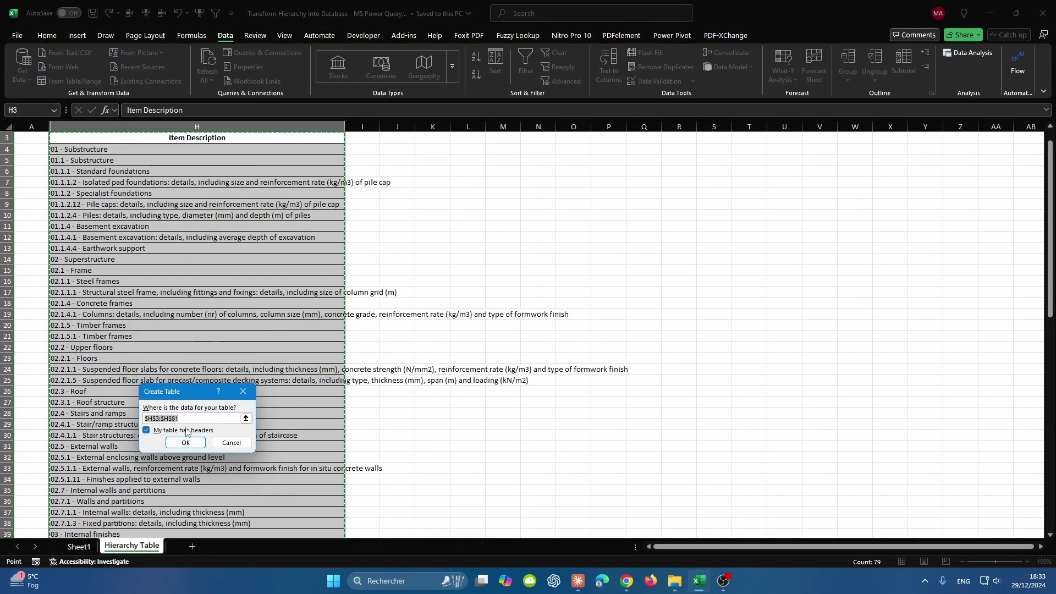
{"action": "left_click", "coordinate": [185, 443]}
Step: Rename the new table to Hierarchy_Dataset
{"action": "left_click", "coordinate": [313, 215]}
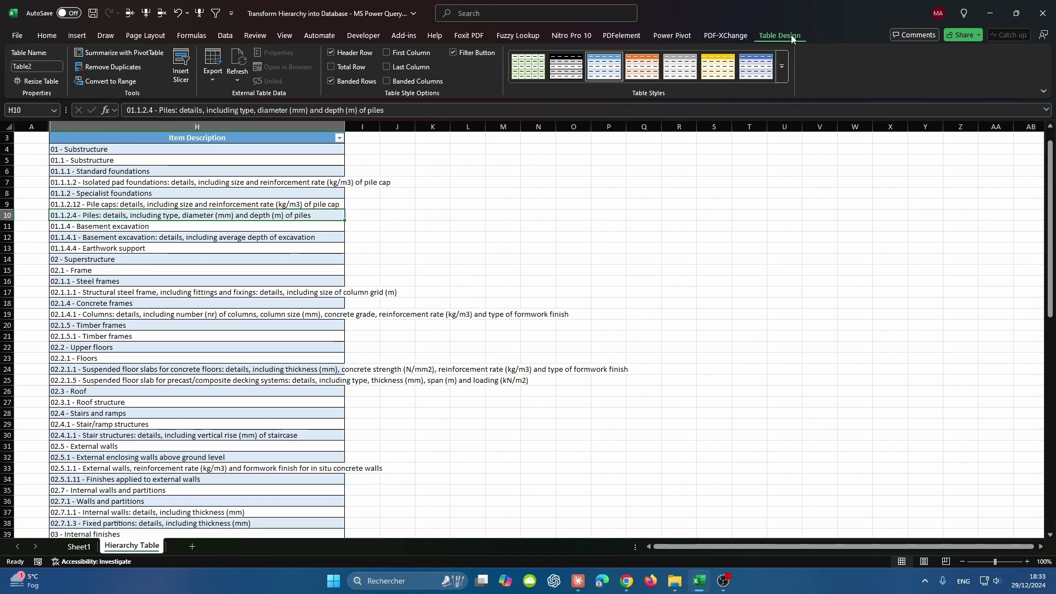
{"action": "left_click", "coordinate": [40, 67]}
{"action": "type", "text": "Hierarchy_Datase"}
{"action": "left_click", "coordinate": [112, 172]}
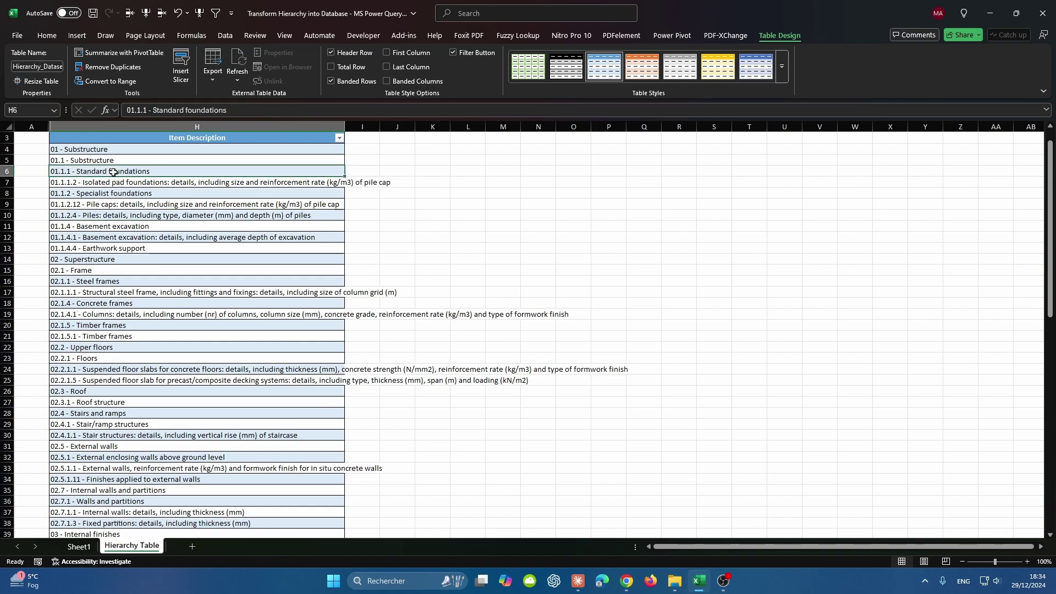
{"action": "left_click", "coordinate": [228, 37]}
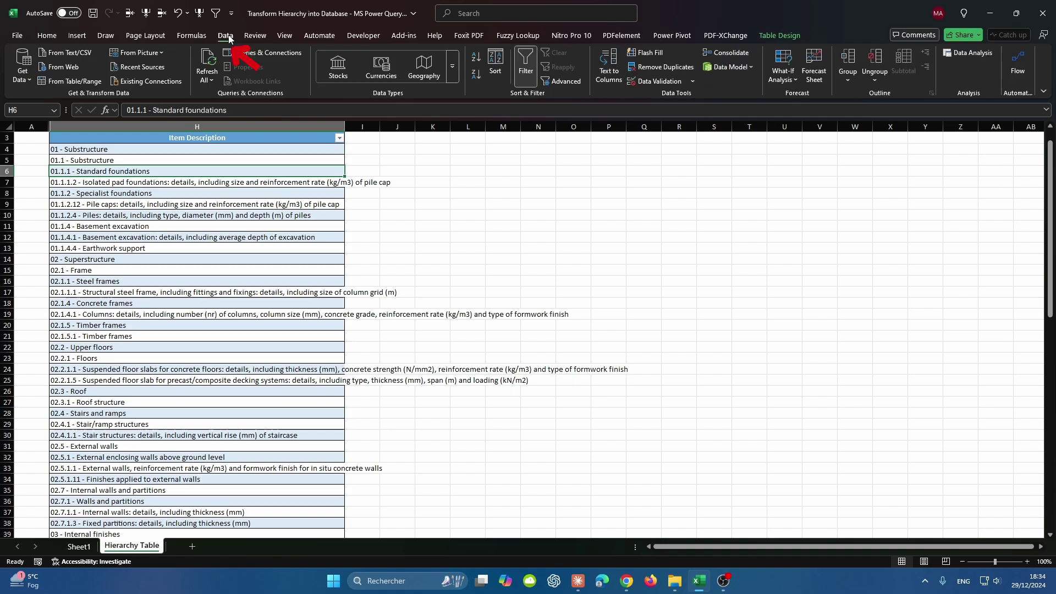
Step: Load Hierarchy_Dataset into Power Query and compare dot counts across the first four level items
{"action": "left_click", "coordinate": [77, 84]}
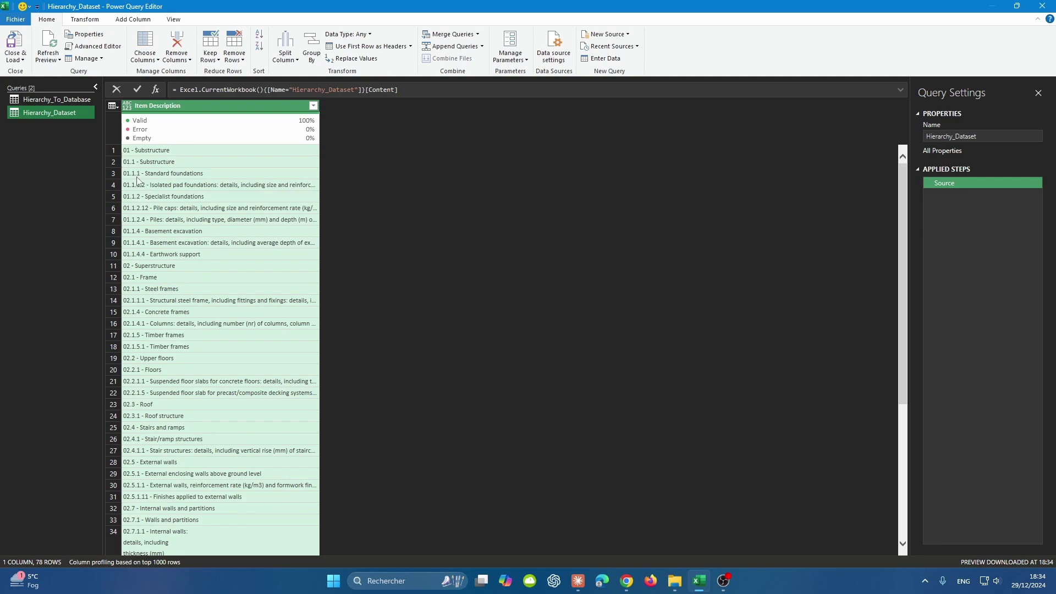
{"action": "left_click", "coordinate": [134, 155]}
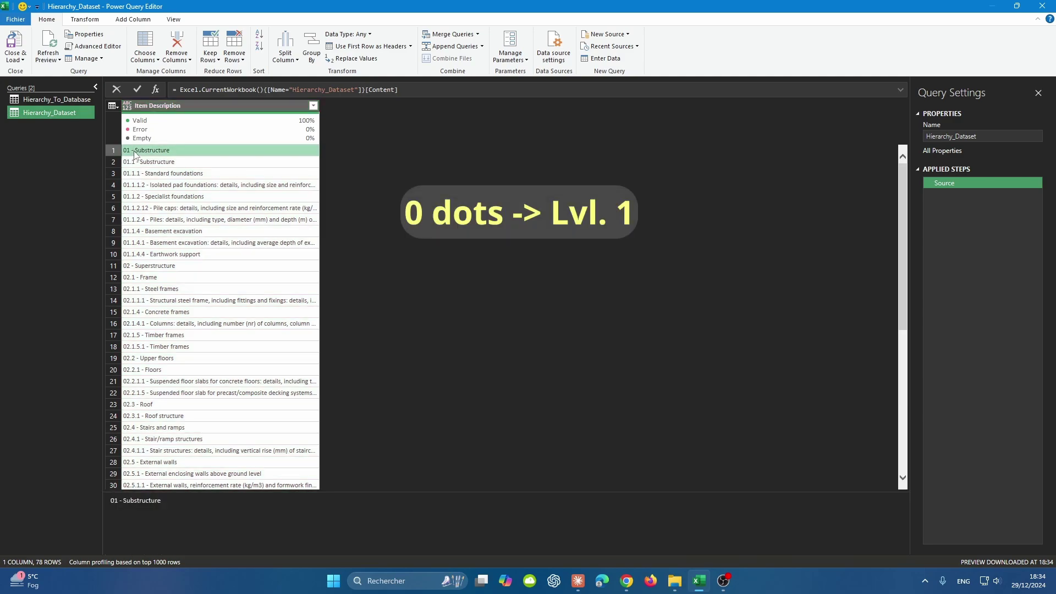
{"action": "left_click", "coordinate": [132, 164]}
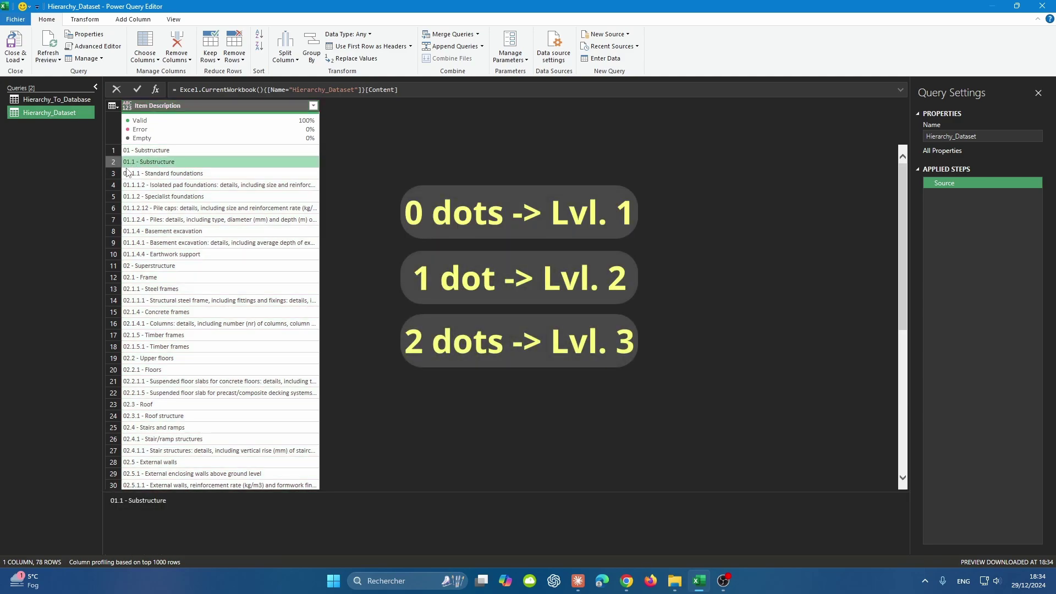
{"action": "left_click", "coordinate": [137, 176]}
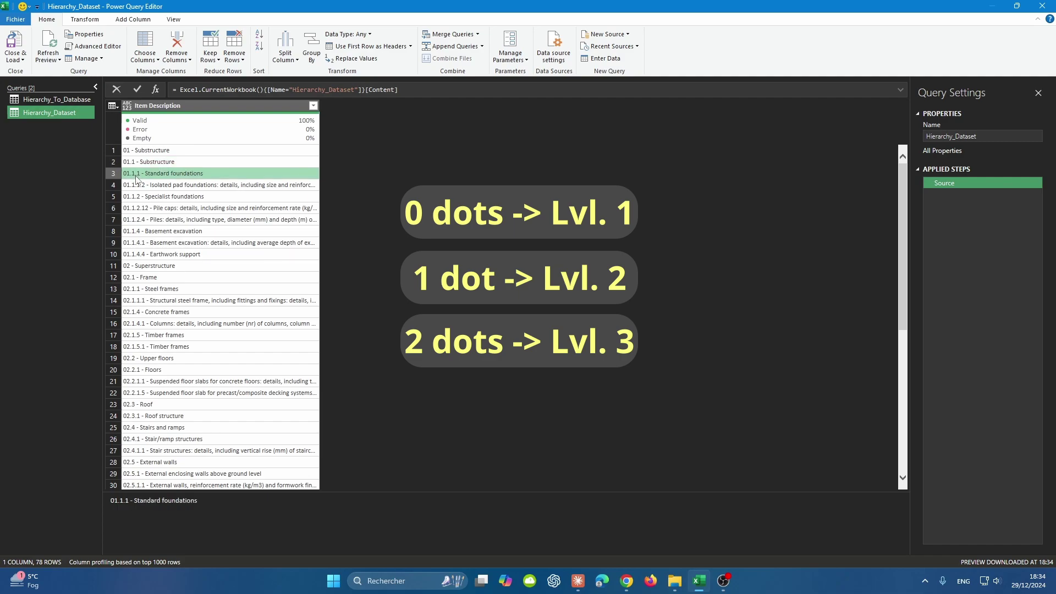
{"action": "left_click", "coordinate": [135, 187]}
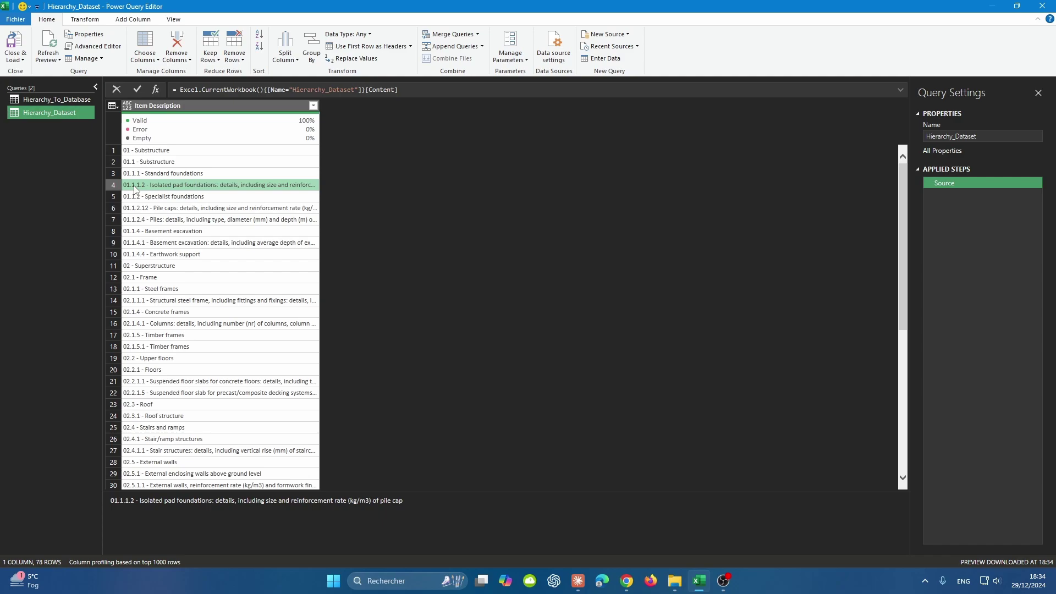
Step: Define a Header Levels custom column as List.Count(Text.Split([Item Description],"."))
{"action": "left_click", "coordinate": [133, 20]}
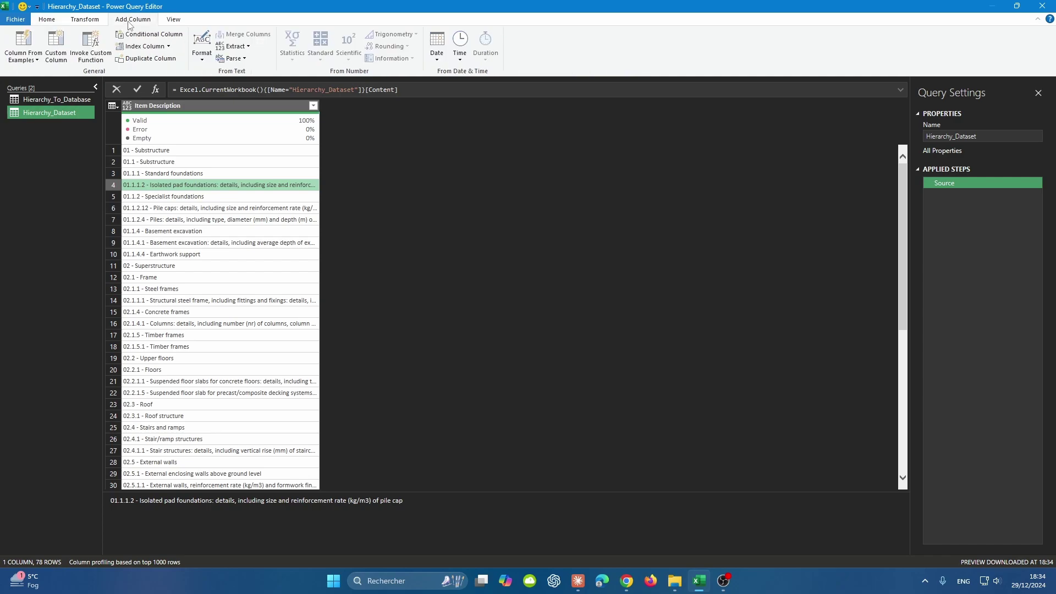
{"action": "left_click", "coordinate": [56, 47]}
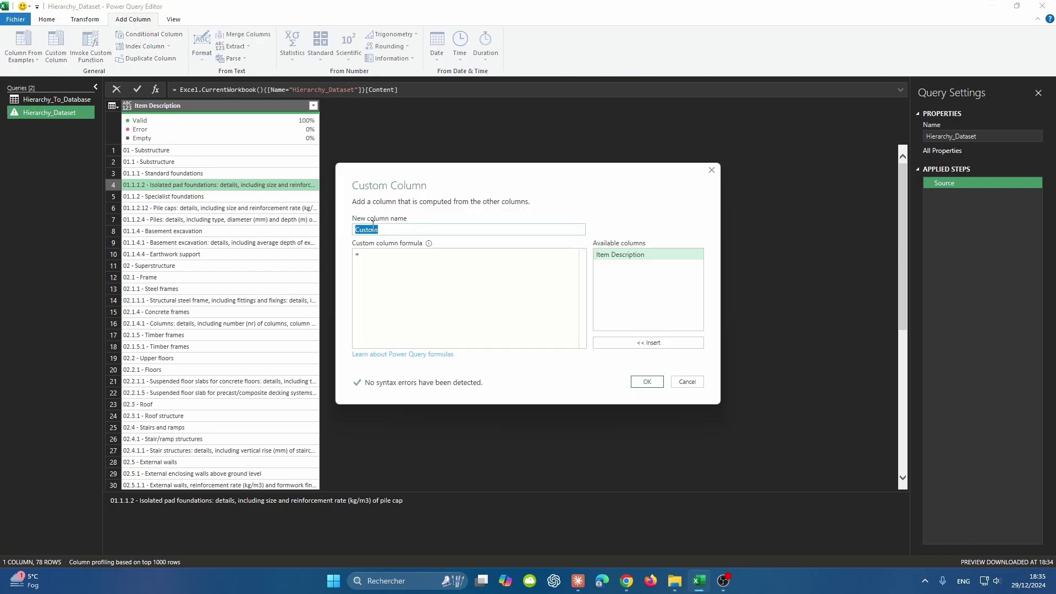
{"action": "type", "text": "Header Levels"}
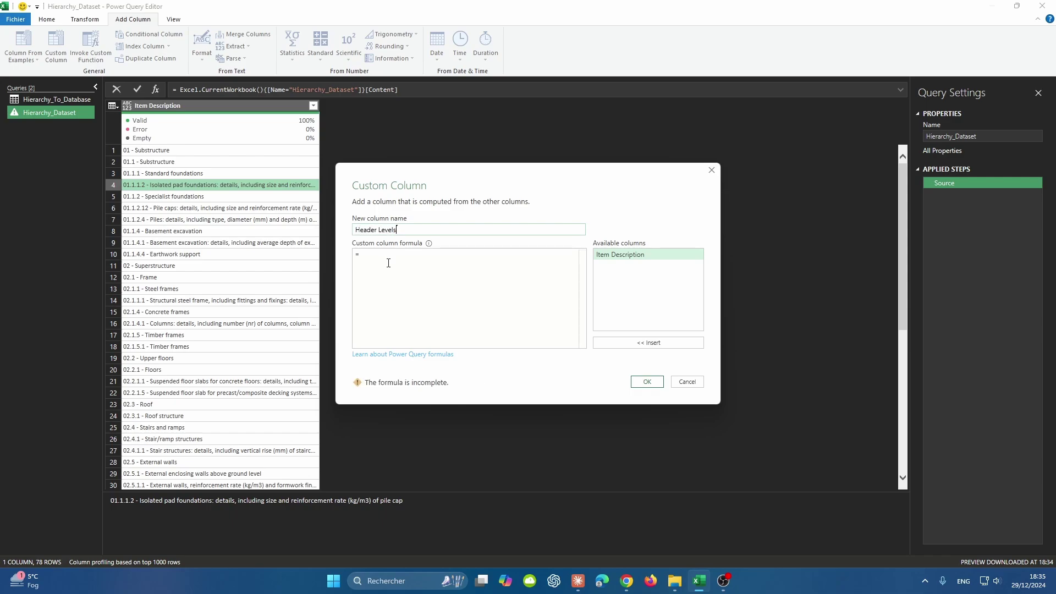
{"action": "left_click", "coordinate": [389, 262]}
{"action": "type", "text": "Text"}
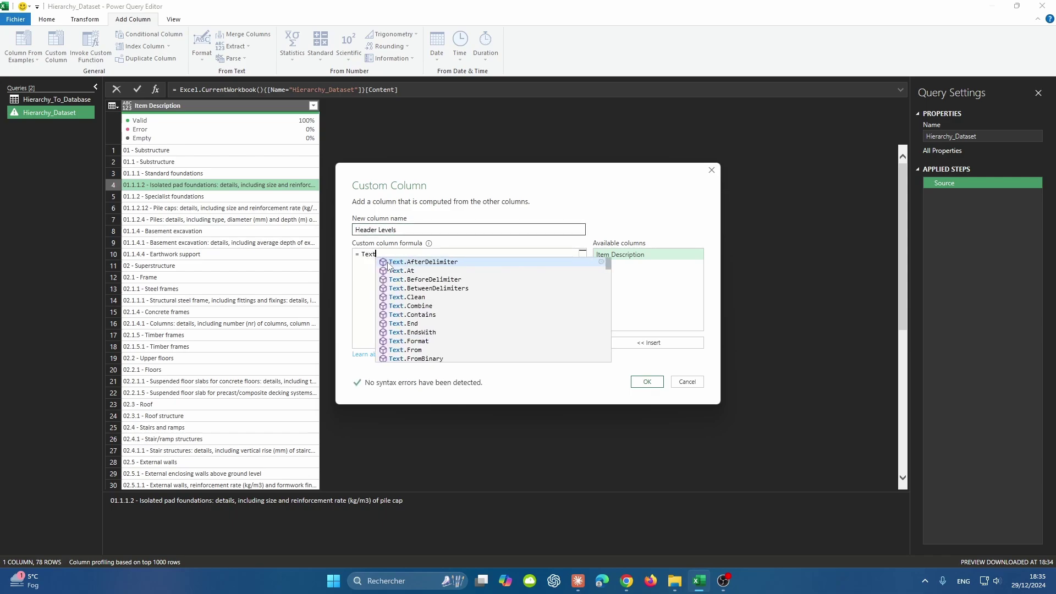
{"action": "type", "text": ".Split("}
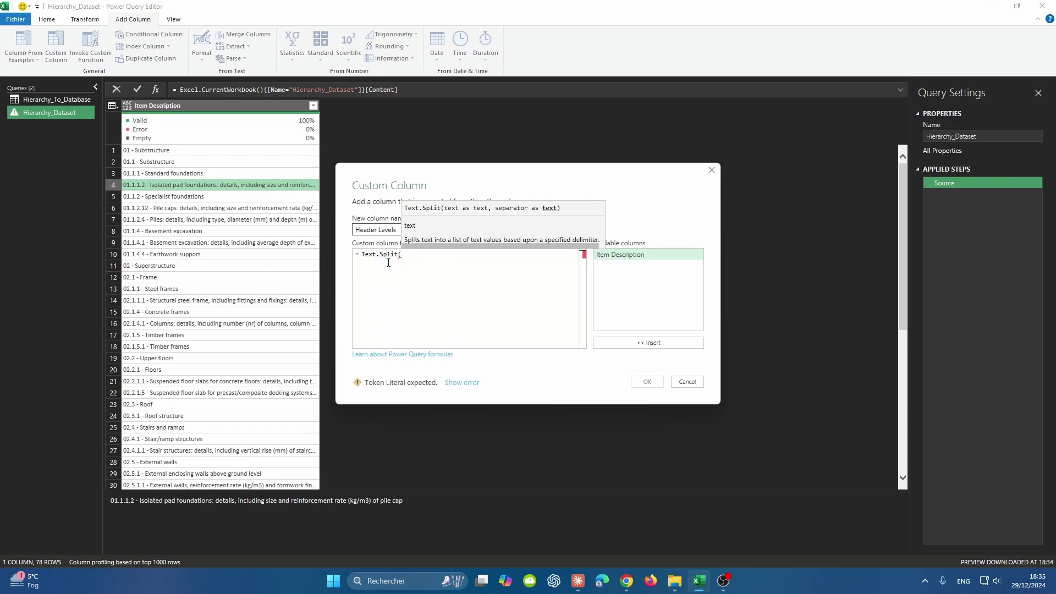
{"action": "double_click", "coordinate": [619, 254]}
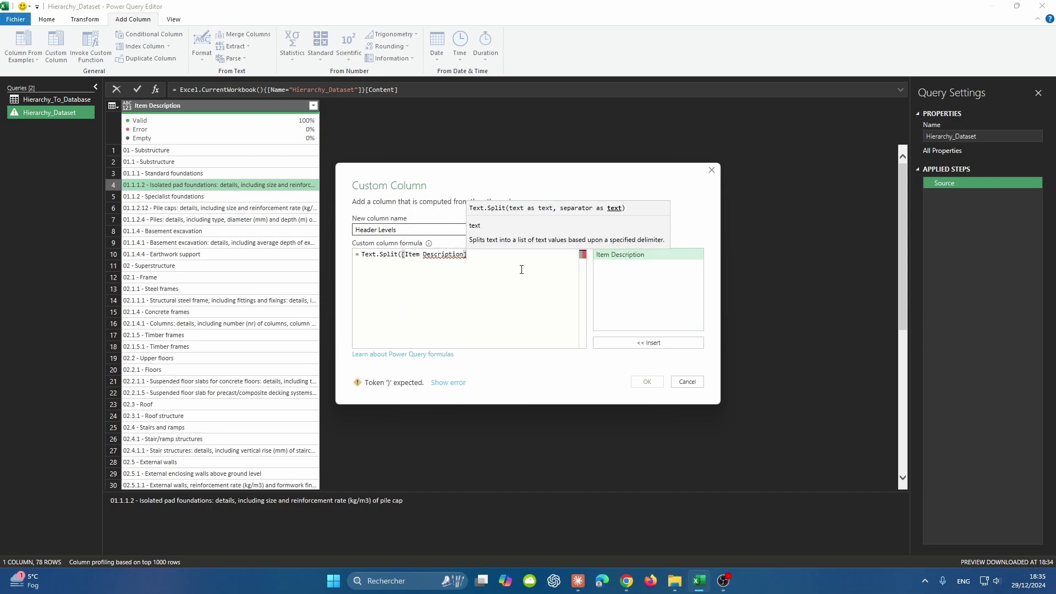
{"action": "type", "text": ",\".\""}
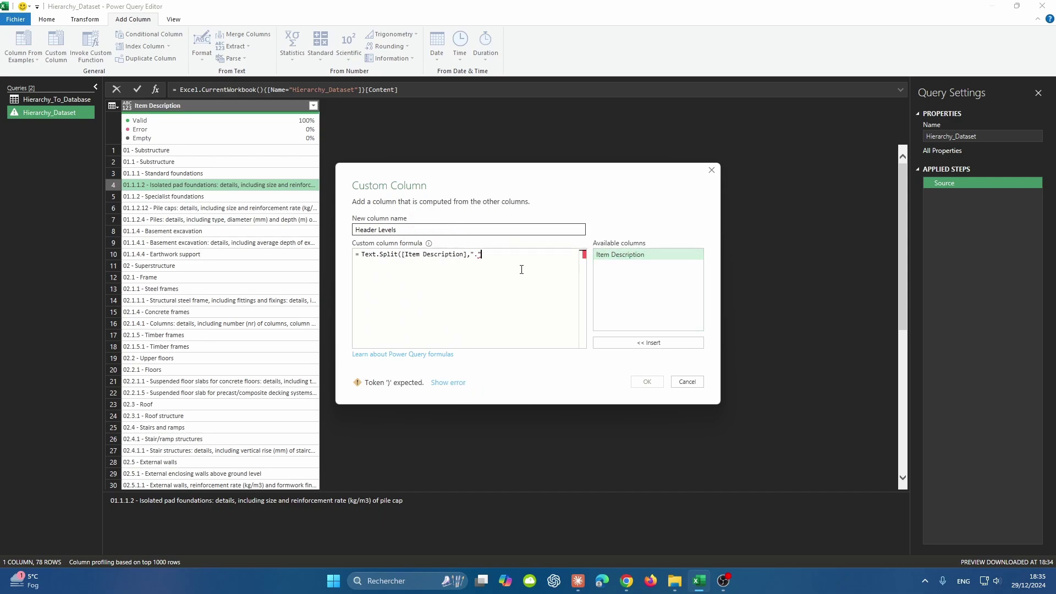
{"action": "type", "text": ")"}
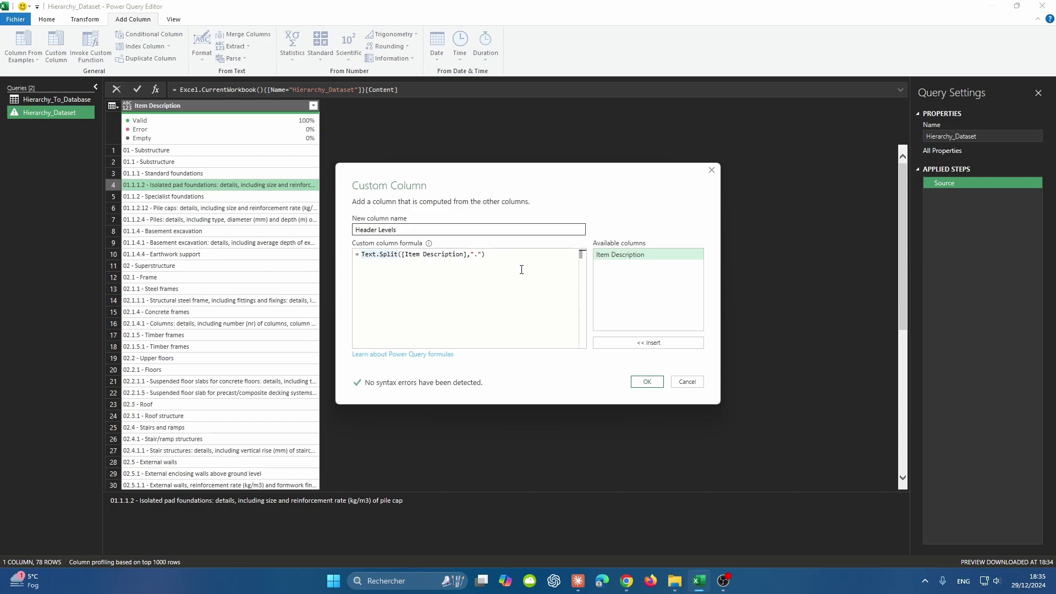
{"action": "type", "text": "List.C"}
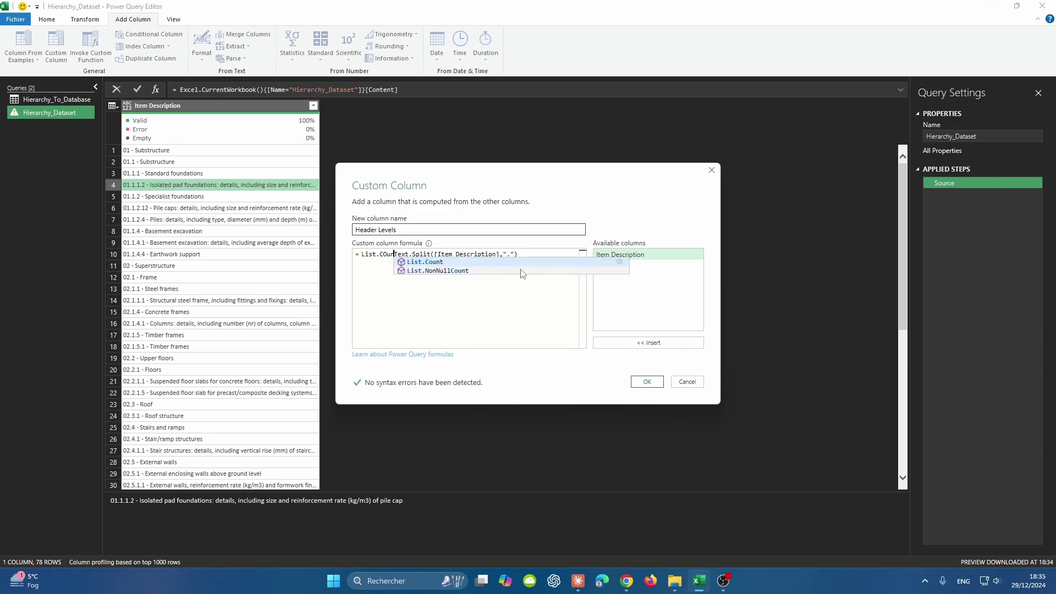
{"action": "type", "text": "ount("}
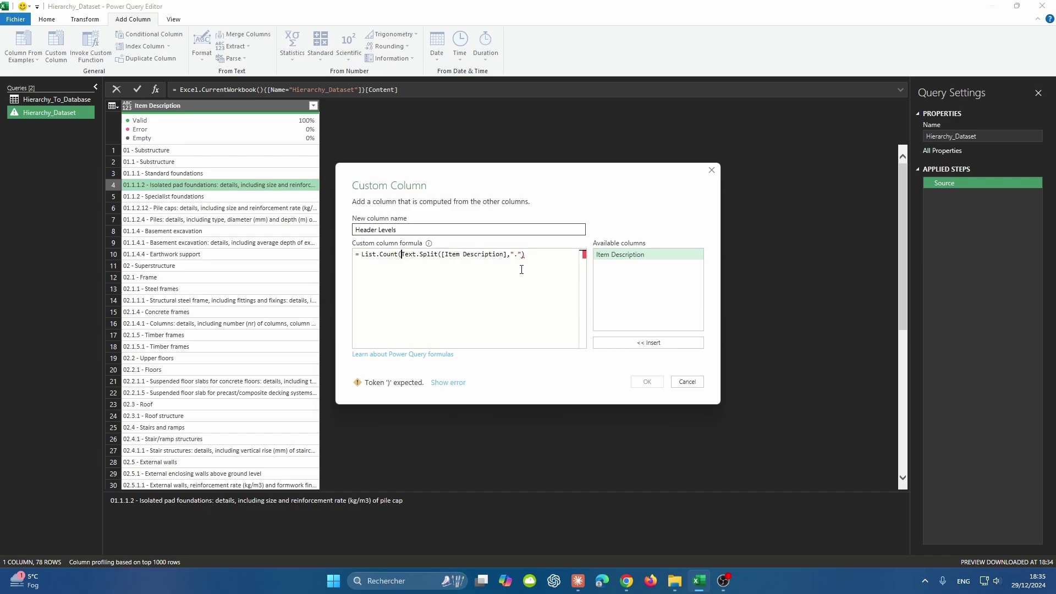
{"action": "left_click", "coordinate": [522, 270]}
{"action": "type", "text": ")"}
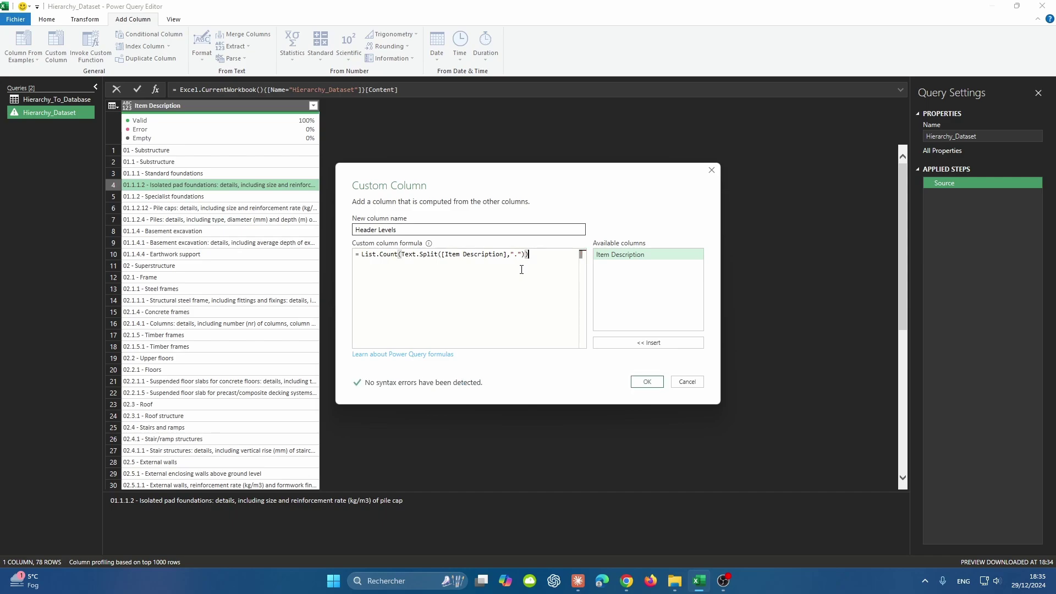
Step: Create the Header Levels column, then name a new custom column NRM1 Level 1
{"action": "left_click", "coordinate": [647, 383]}
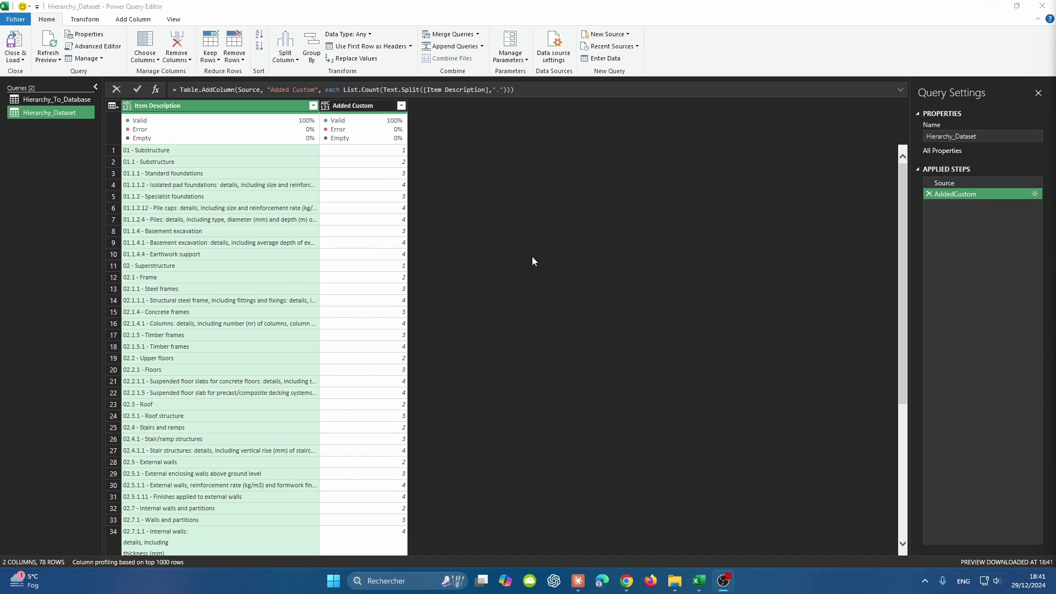
{"action": "left_click", "coordinate": [133, 20]}
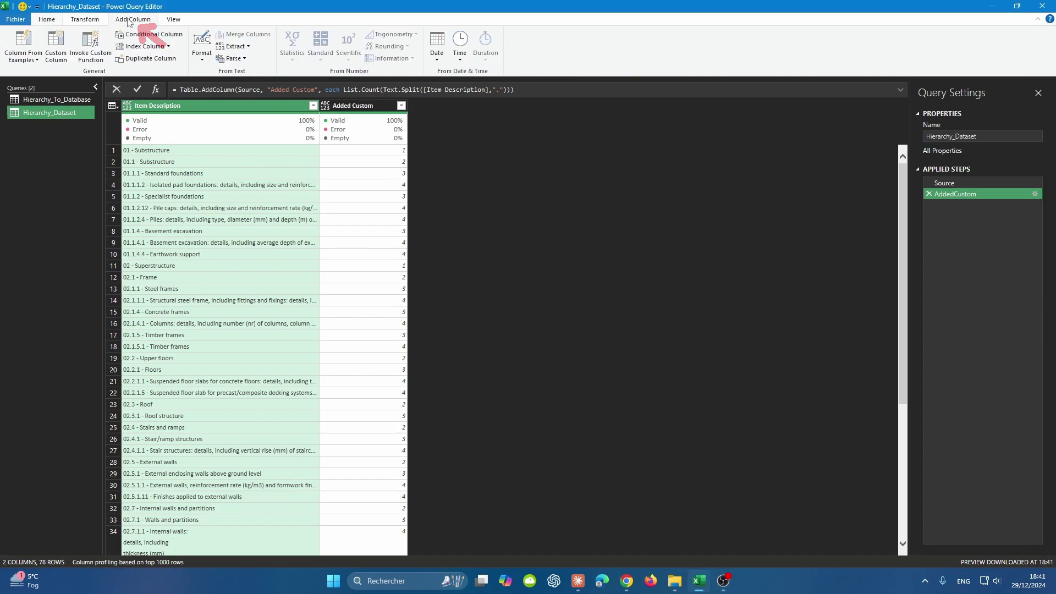
{"action": "left_click", "coordinate": [55, 47]}
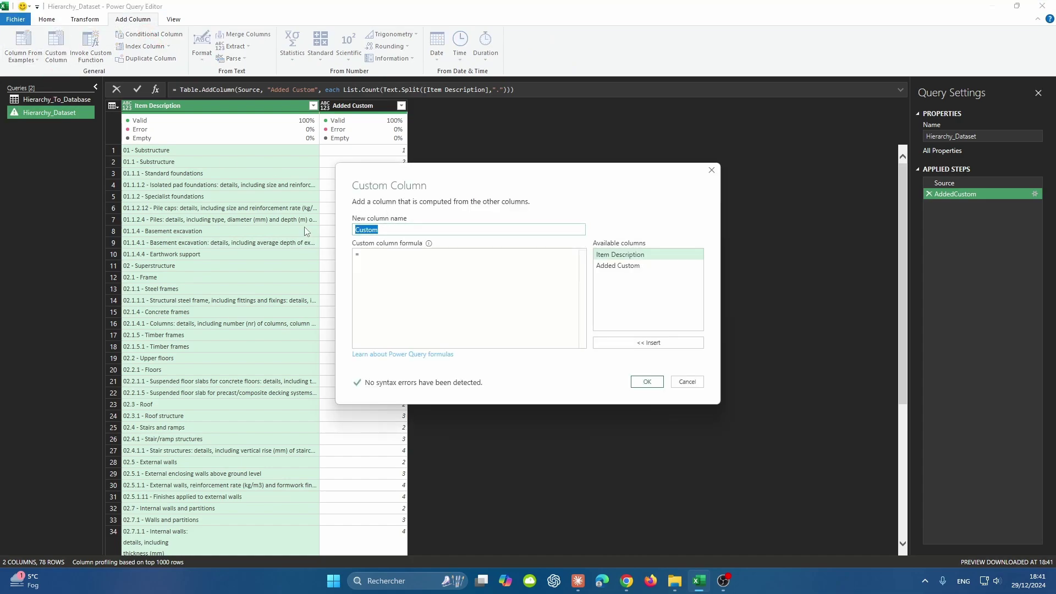
{"action": "type", "text": "NRM1 Level 1"}
{"action": "key", "text": "Tab"}
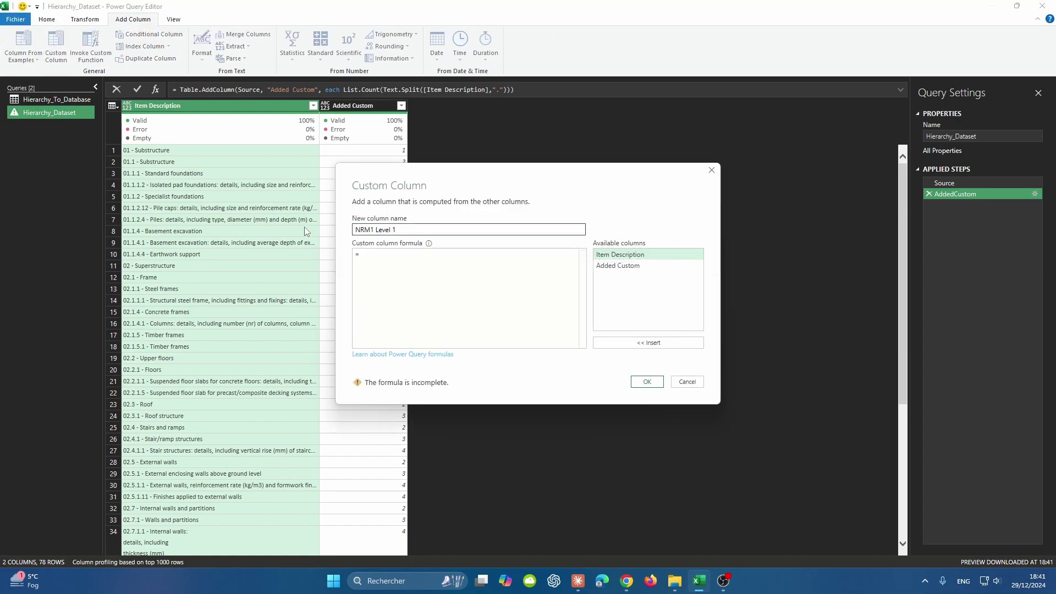
Step: Give NRM1 Level 1 the formula if [Added Custom] =1 then [Item Description] else null
{"action": "type", "text": "if"}
{"action": "double_click", "coordinate": [611, 265]}
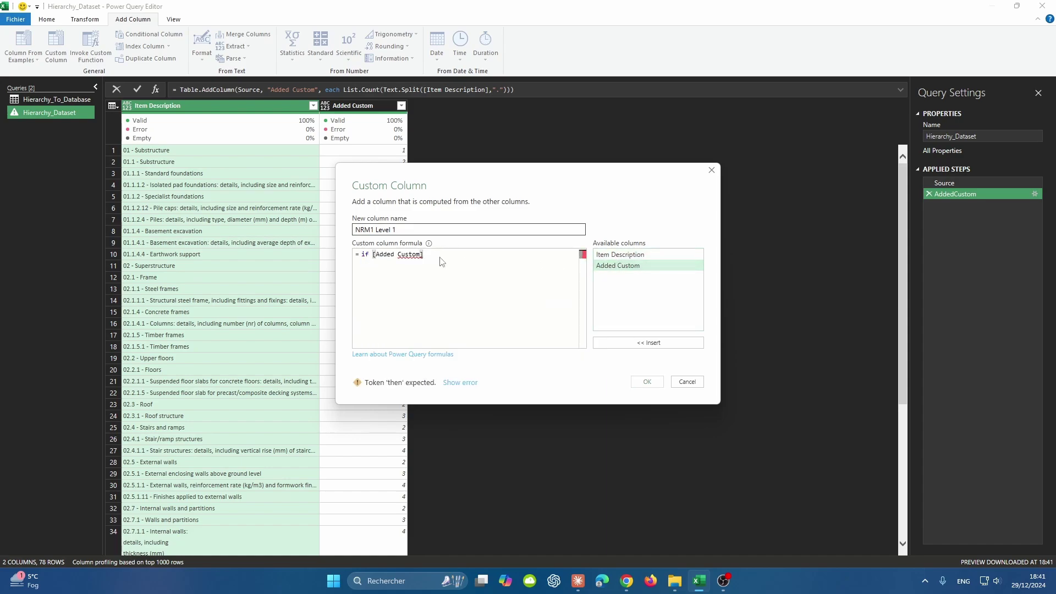
{"action": "type", "text": "=1 then"}
{"action": "double_click", "coordinate": [613, 255]}
{"action": "type", "text": "else null"}
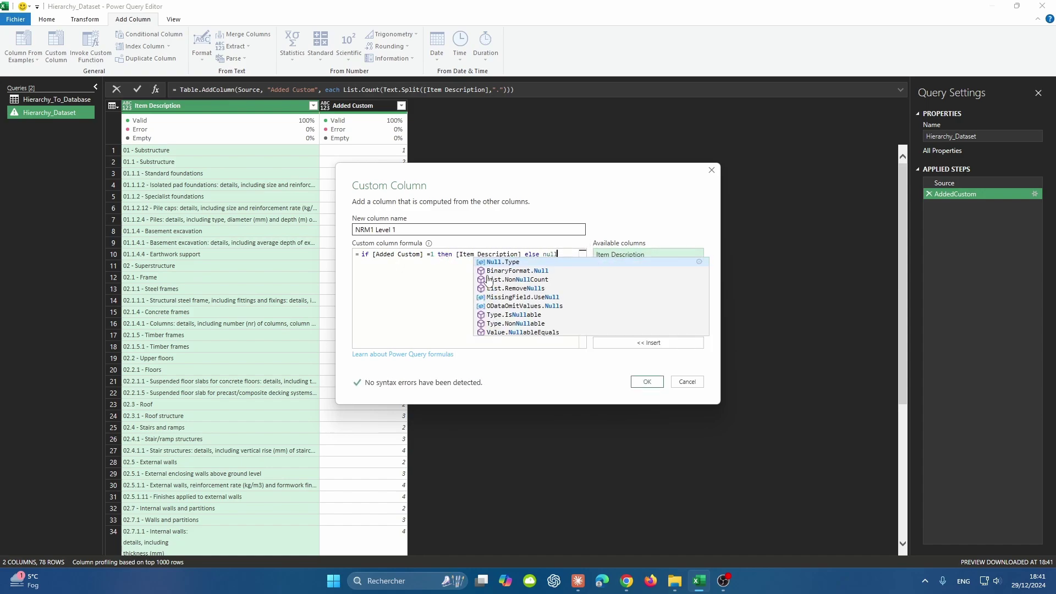
{"action": "left_click", "coordinate": [498, 280]}
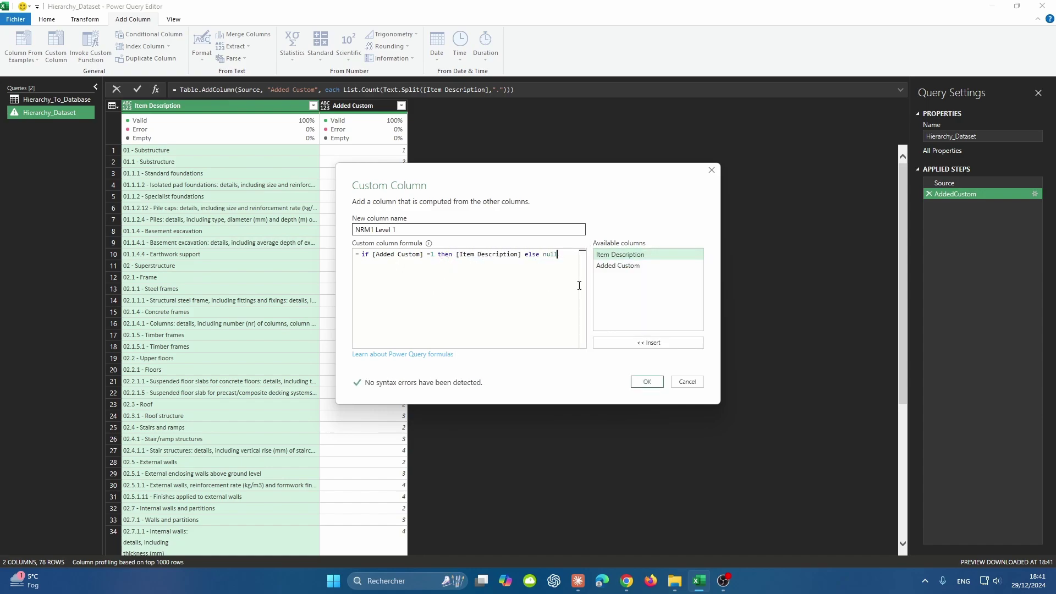
{"action": "left_click", "coordinate": [648, 382]}
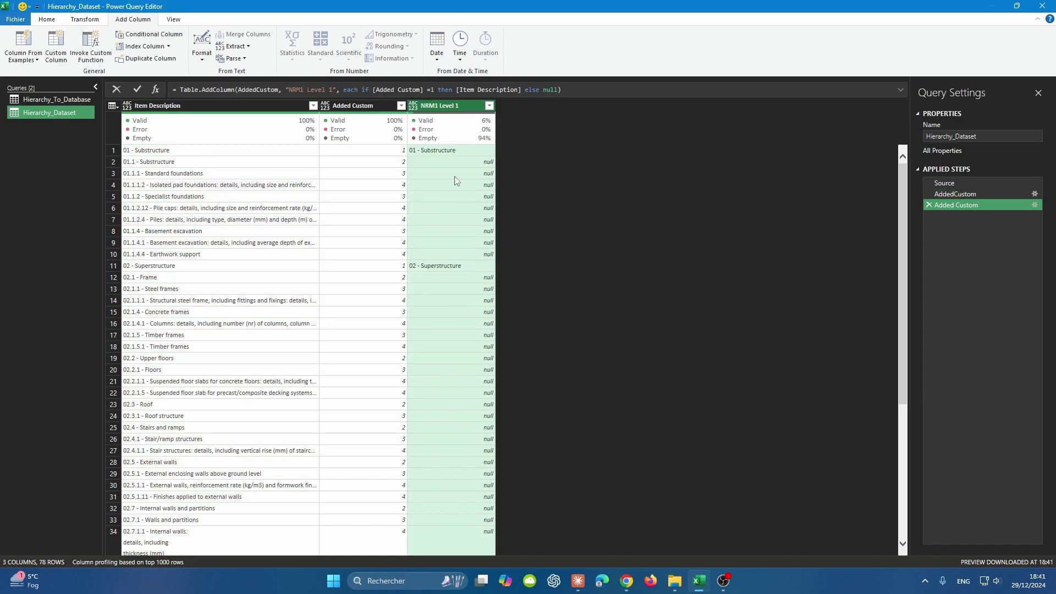
Step: In the Advanced Editor, rename the query steps to Header Levels and NRM 1 Level 1
{"action": "left_click", "coordinate": [47, 19]}
{"action": "left_click", "coordinate": [88, 46]}
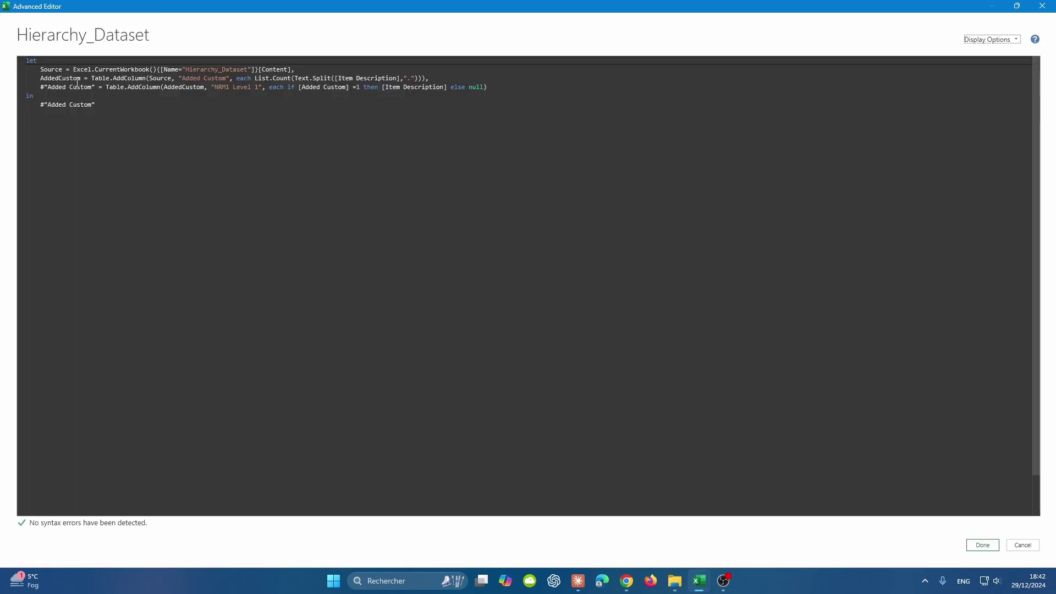
{"action": "left_click", "coordinate": [86, 78]}
{"action": "key", "text": "ctrl+shift+Left"}
{"action": "type", "text": "Header Levels"}
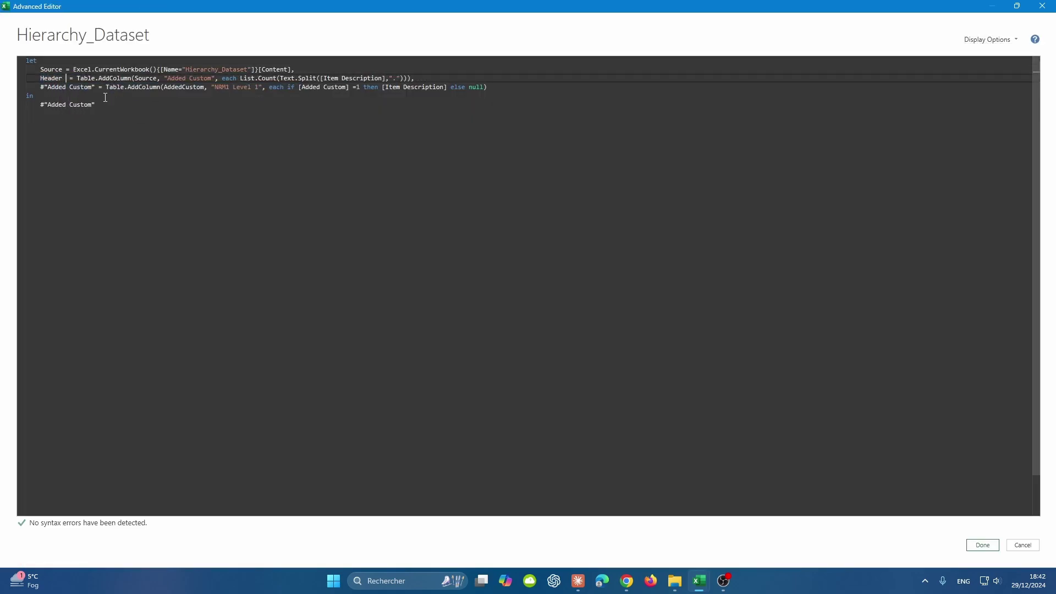
{"action": "key", "text": "Escape"}
{"action": "key", "text": "Down"}
{"action": "key", "text": "Right"}
{"action": "key", "text": "Right"}
{"action": "key", "text": "shift+Home"}
{"action": "type", "text": "NRM 1 Level 1"}
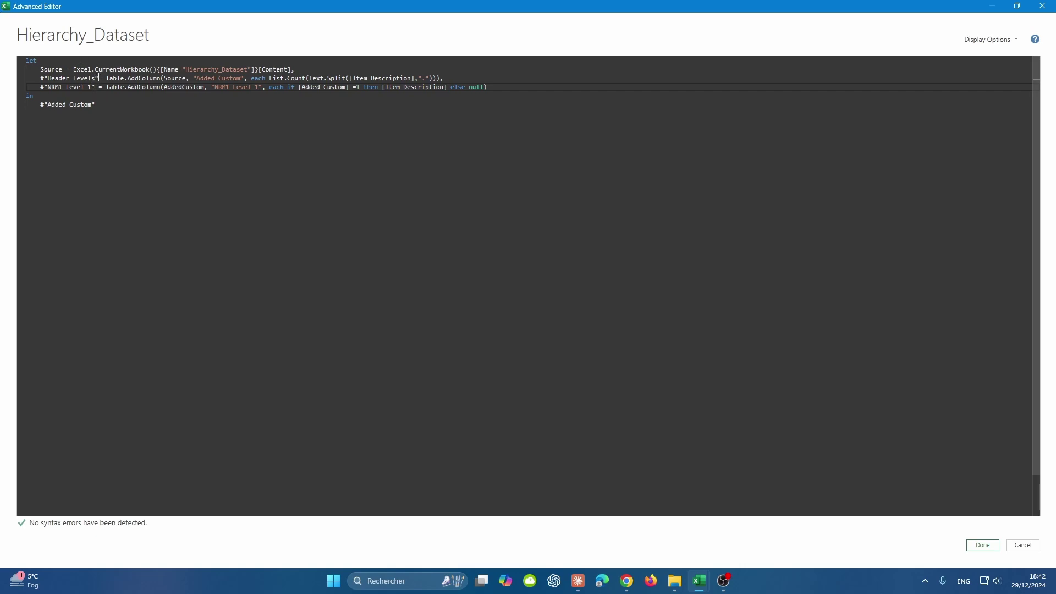
Step: Point the NRM1 Level 1 step at Header Levels and rename the Added Custom column to Header Levels
{"action": "left_click_drag", "start_coordinate": [98, 78], "coordinate": [47, 78]}
{"action": "key", "text": "ctrl+c"}
{"action": "left_click", "coordinate": [201, 85]}
{"action": "key", "text": "shift+Left"}
{"action": "key", "text": "shift+Left"}
{"action": "key", "text": "shift+Left"}
{"action": "key", "text": "shift+Left"}
{"action": "key", "text": "shift+Left"}
{"action": "key", "text": "shift+Left"}
{"action": "key", "text": "shift+Left"}
{"action": "key", "text": "shift+Left"}
{"action": "key", "text": "shift+Left"}
{"action": "key", "text": "shift+Left"}
{"action": "key", "text": "shift+Left"}
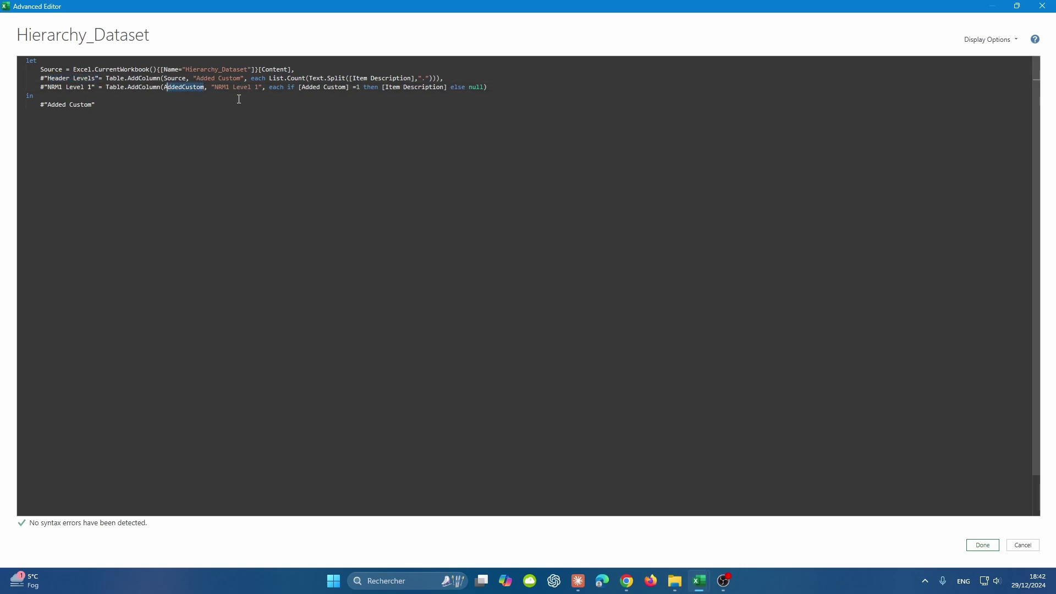
{"action": "type", "text": "#\""}
{"action": "key", "text": "ctrl+v"}
{"action": "key", "text": "Up"}
{"action": "key", "text": "shift+Left"}
{"action": "key", "text": "shift+Left"}
{"action": "key", "text": "shift+Left"}
{"action": "key", "text": "shift+Left"}
{"action": "key", "text": "shift+Left"}
{"action": "key", "text": "shift+Left"}
{"action": "key", "text": "shift+Left"}
{"action": "key", "text": "shift+Left"}
{"action": "key", "text": "shift+Left"}
{"action": "key", "text": "shift+Left"}
{"action": "key", "text": "shift+Left"}
{"action": "key", "text": "shift+Left"}
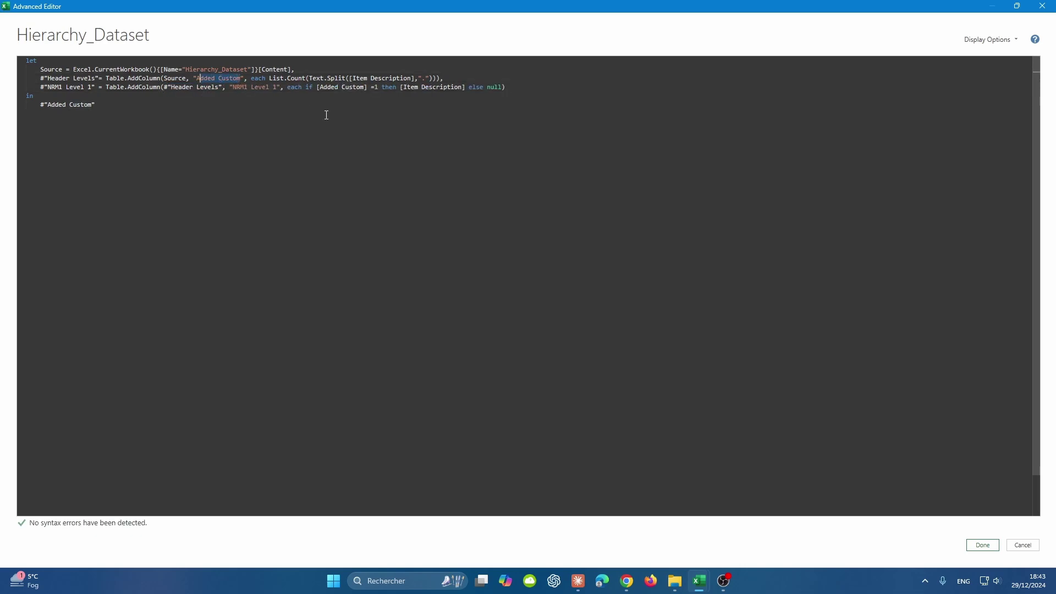
{"action": "type", "text": "Header Levels"}
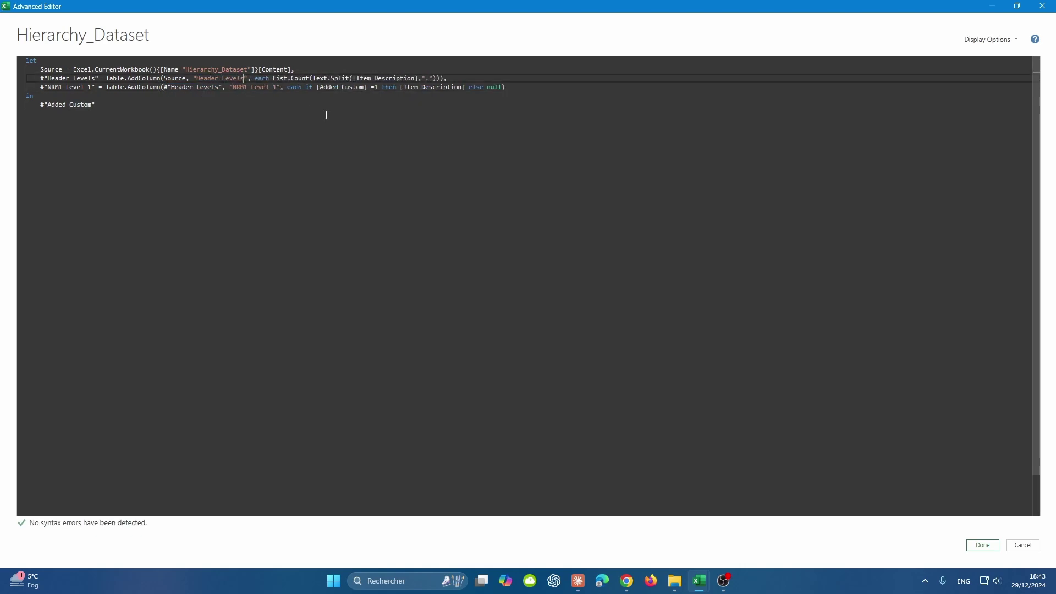
{"action": "key", "text": "Down"}
{"action": "key", "text": "End"}
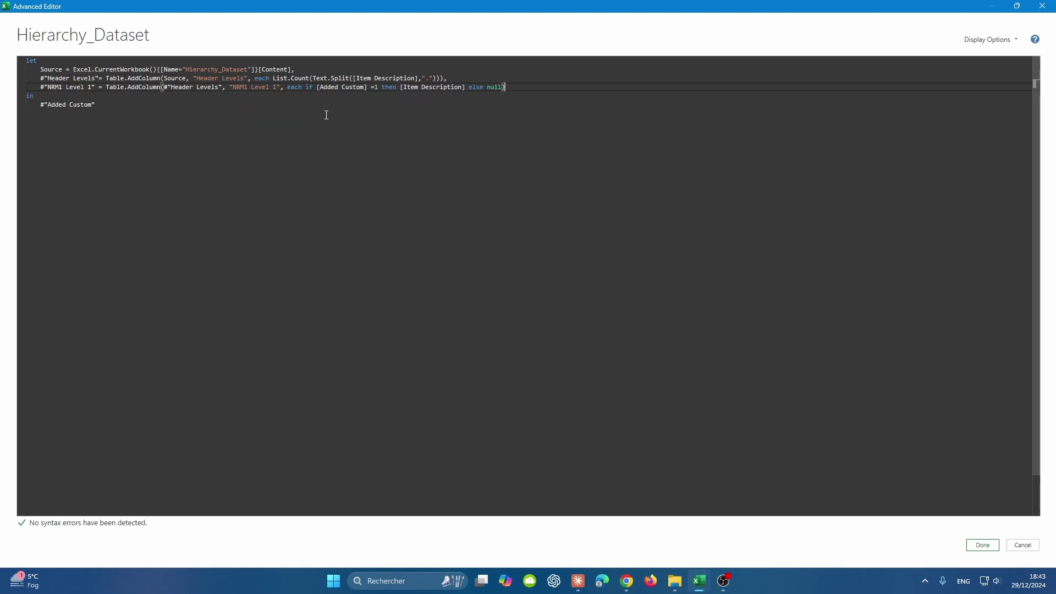
{"action": "type", "text": ","}
Step: Duplicate the NRM1 Level 1 step line three times and remove the last line's trailing comma
{"action": "key", "text": "shift+Home"}
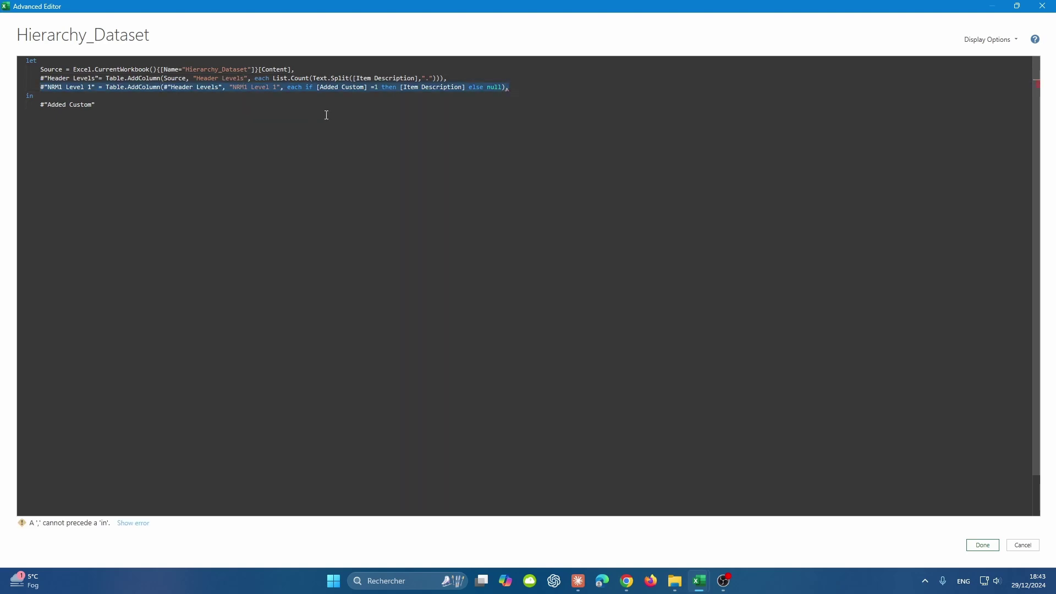
{"action": "key", "text": "ctrl+c"}
{"action": "key", "text": "End"}
{"action": "key", "text": "Return"}
{"action": "key", "text": "ctrl+v"}
{"action": "key", "text": "Return"}
{"action": "key", "text": "ctrl+v"}
{"action": "key", "text": "Return"}
{"action": "key", "text": "ctrl+v"}
{"action": "key", "text": "Up"}
{"action": "key", "text": "Up"}
{"action": "key", "text": "Down"}
{"action": "key", "text": "Down"}
{"action": "key", "text": "BackSpace"}
{"action": "key", "text": "Down"}
{"action": "key", "text": "Down"}
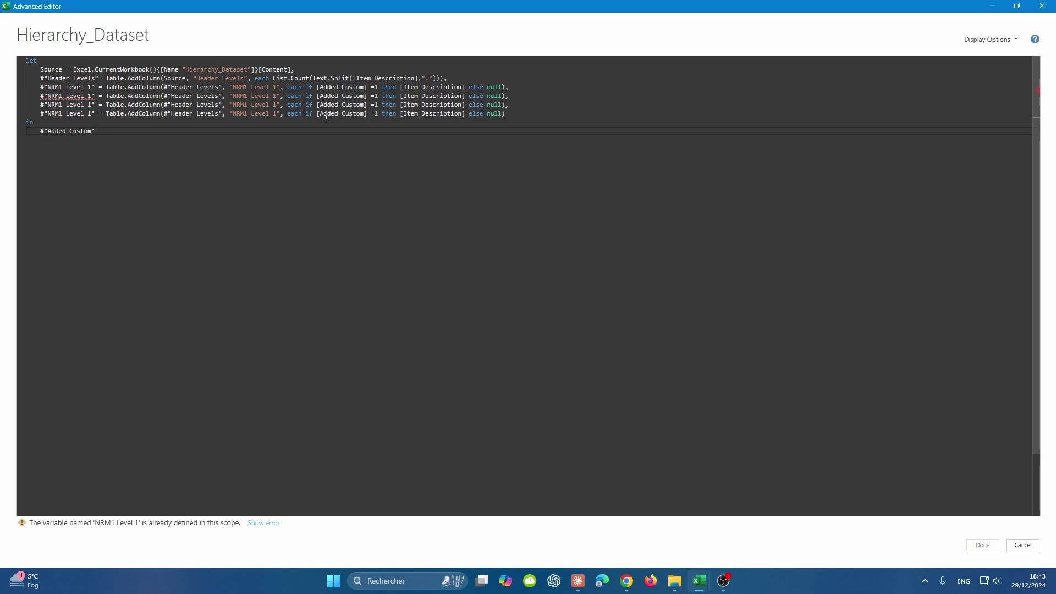
{"action": "key", "text": "Up"}
{"action": "key", "text": "Up"}
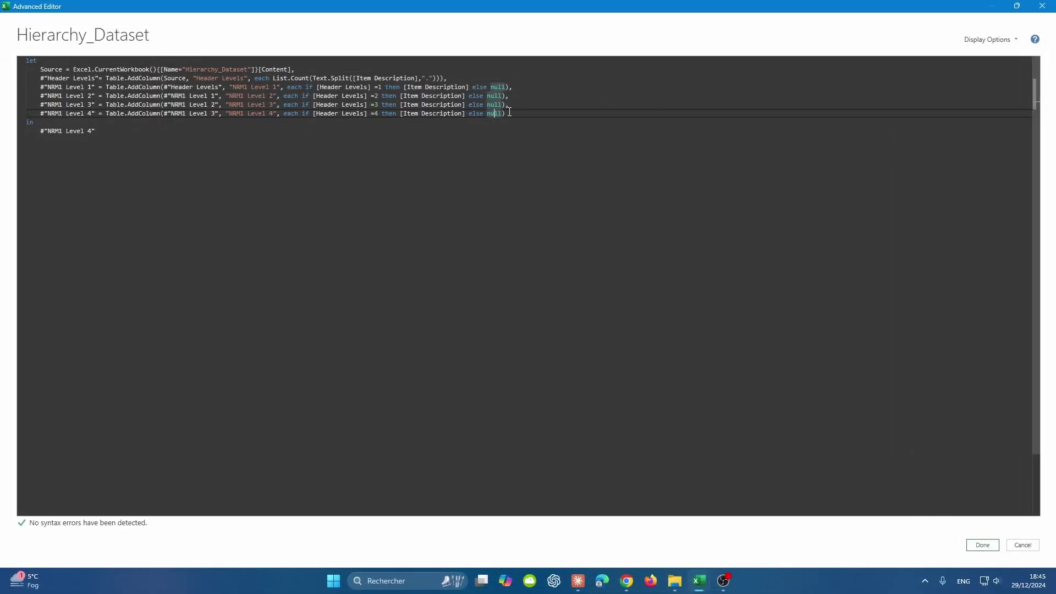
Step: Check the copied lines' names and references for NRM1 Levels 2–4, then apply the code
{"action": "left_click_drag", "start_coordinate": [510, 112], "coordinate": [39, 87]}
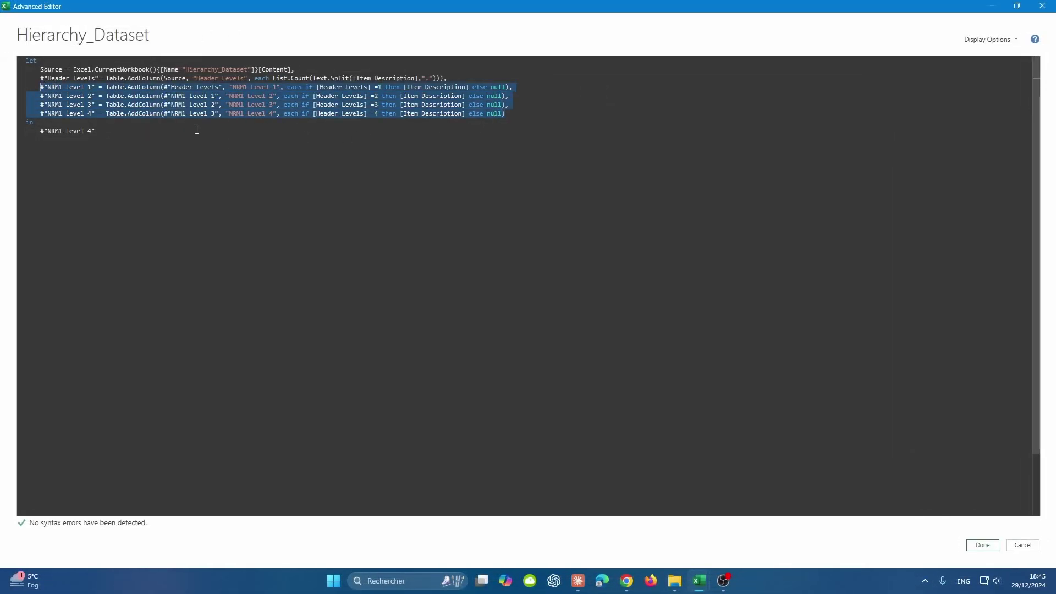
{"action": "left_click", "coordinate": [269, 95]}
{"action": "left_click_drag", "start_coordinate": [96, 87], "coordinate": [44, 86]}
{"action": "left_click_drag", "start_coordinate": [279, 96], "coordinate": [163, 96]}
{"action": "left_click_drag", "start_coordinate": [96, 114], "coordinate": [34, 131]}
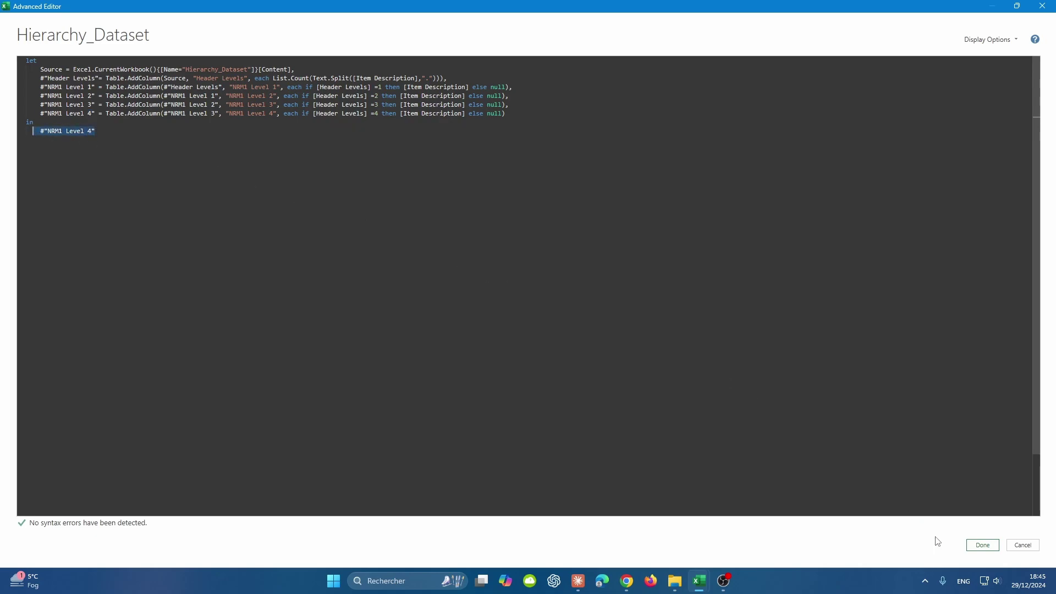
{"action": "left_click", "coordinate": [983, 545]}
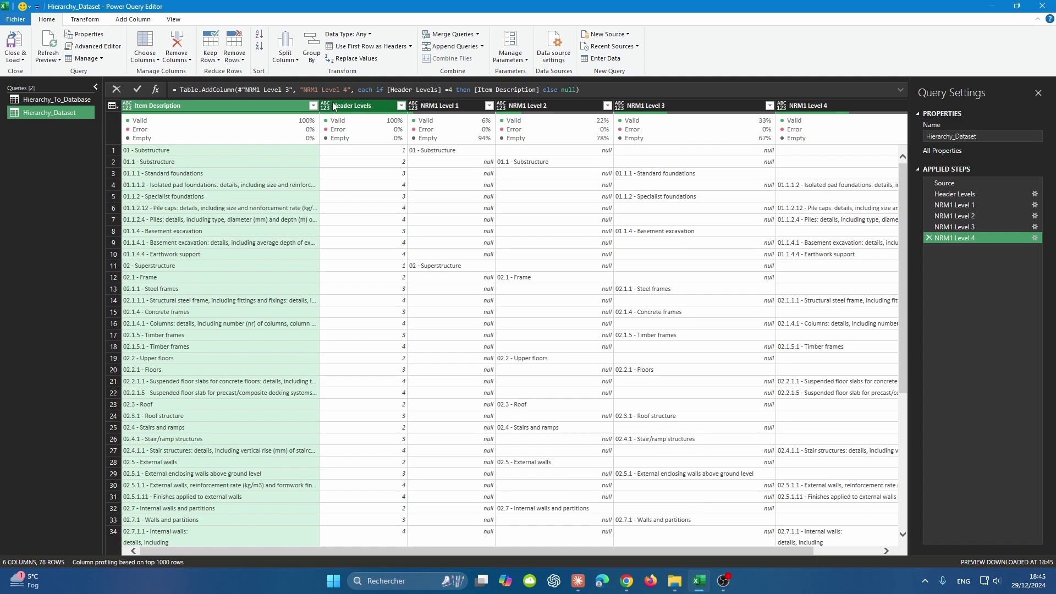
Step: Delete the Item Description and Header Levels helper columns
{"action": "left_click", "coordinate": [543, 110]}
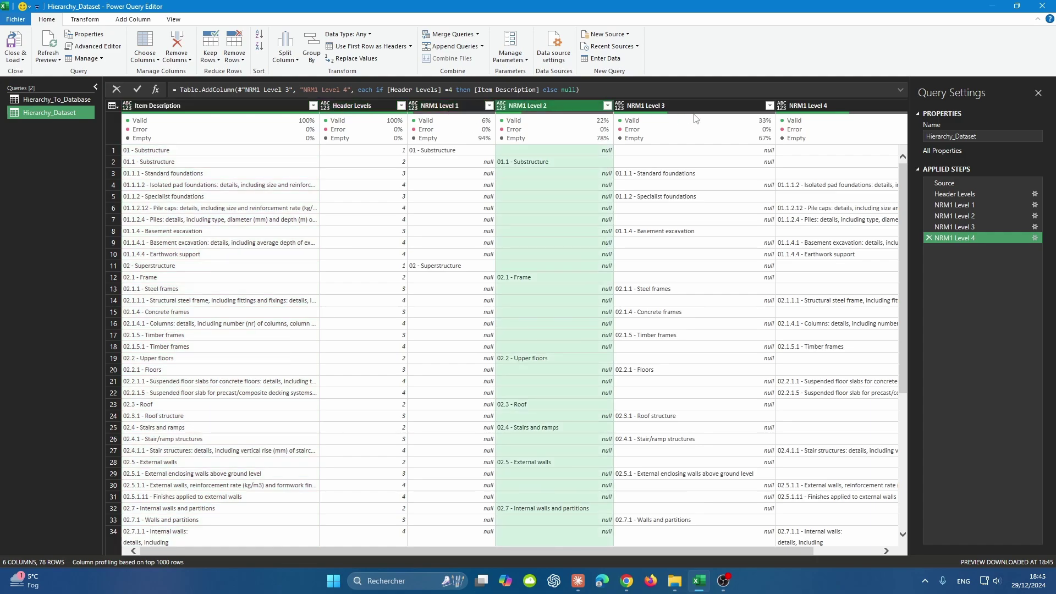
{"action": "left_click", "coordinate": [666, 175]}
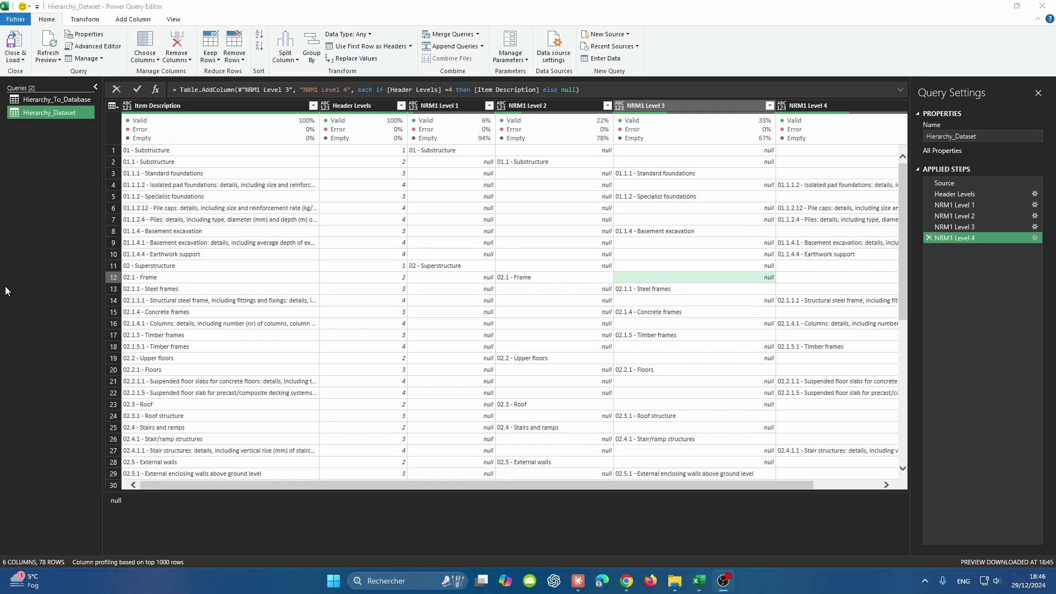
{"action": "left_click", "coordinate": [216, 106]}
{"action": "left_click", "coordinate": [358, 106], "text": "ctrl"}
{"action": "key", "text": "Delete"}
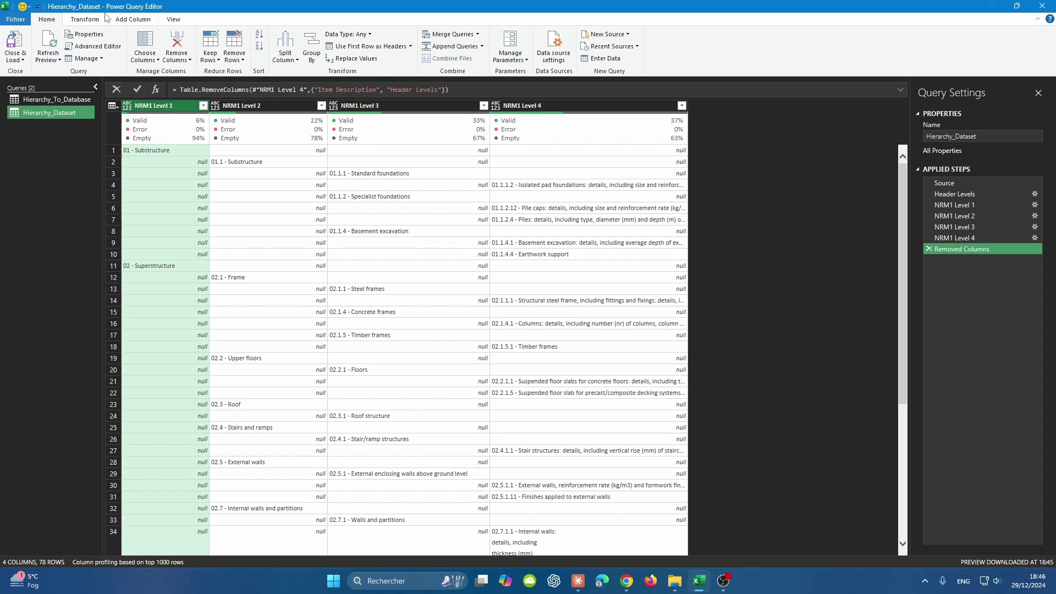
Step: Fill NRM1 Level 1 down, try filling Level 2 too, then delete that fill step
{"action": "left_click", "coordinate": [84, 19]}
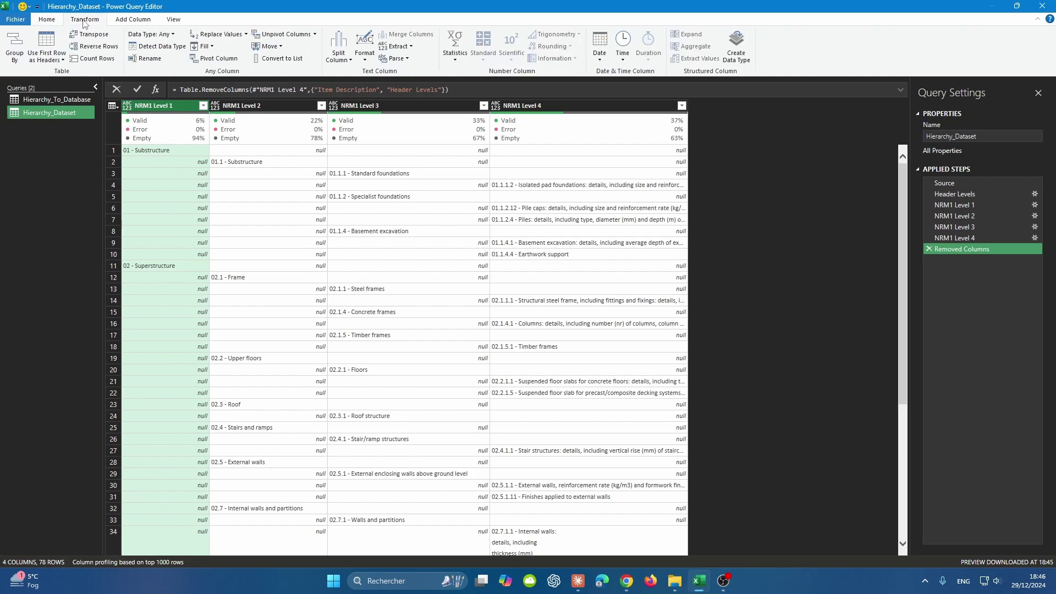
{"action": "left_click", "coordinate": [211, 47]}
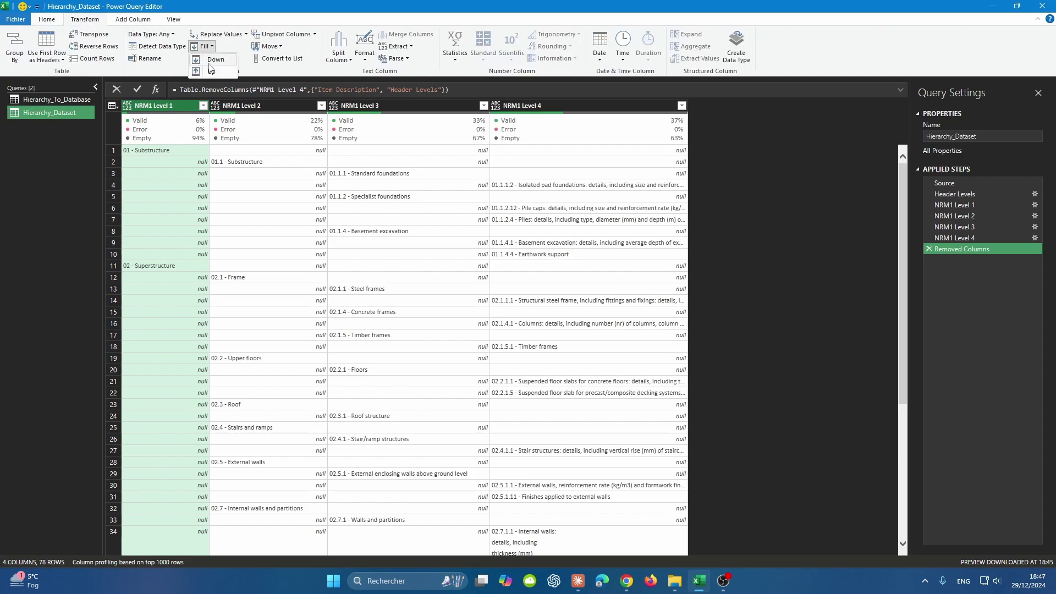
{"action": "left_click", "coordinate": [212, 60]}
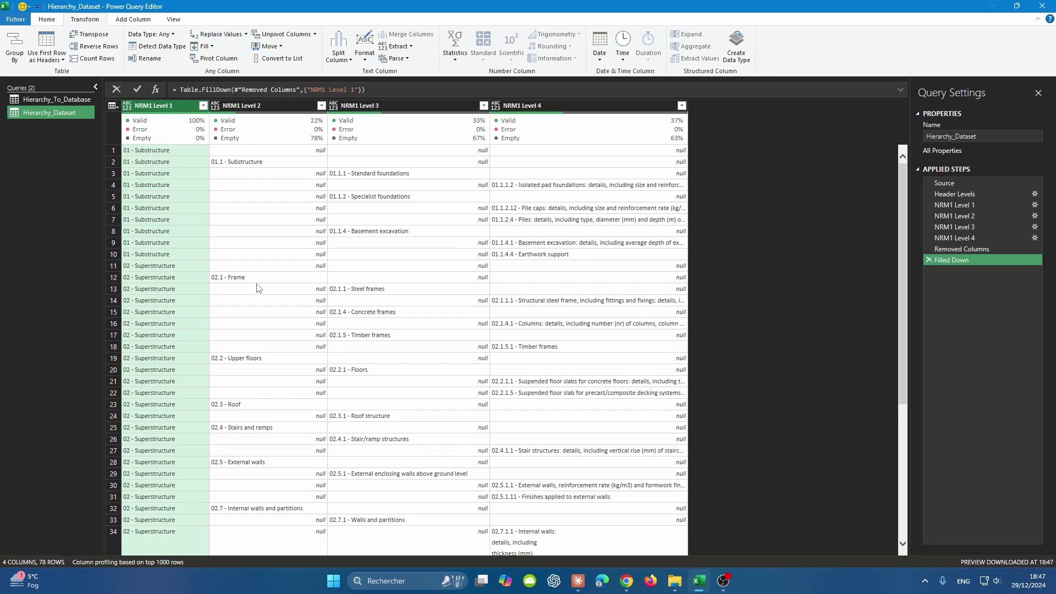
{"action": "left_click", "coordinate": [245, 106]}
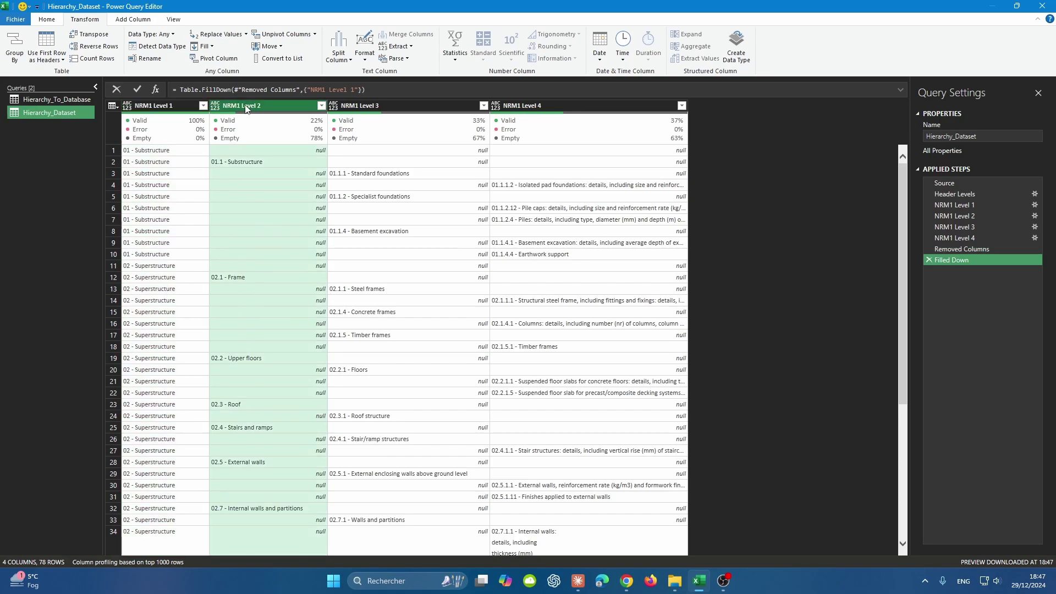
{"action": "left_click", "coordinate": [204, 47]}
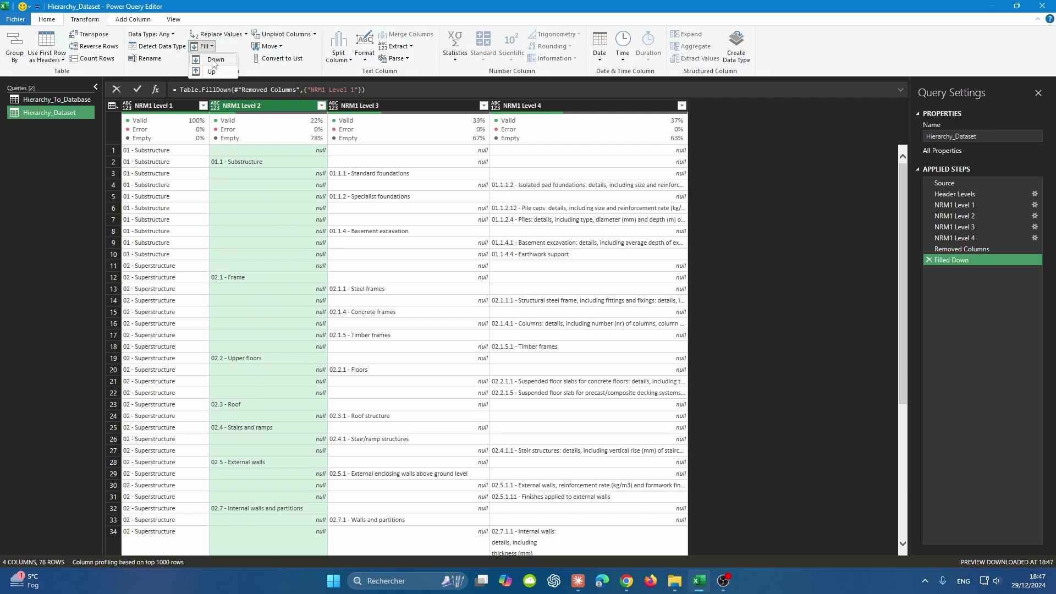
{"action": "left_click", "coordinate": [217, 60]}
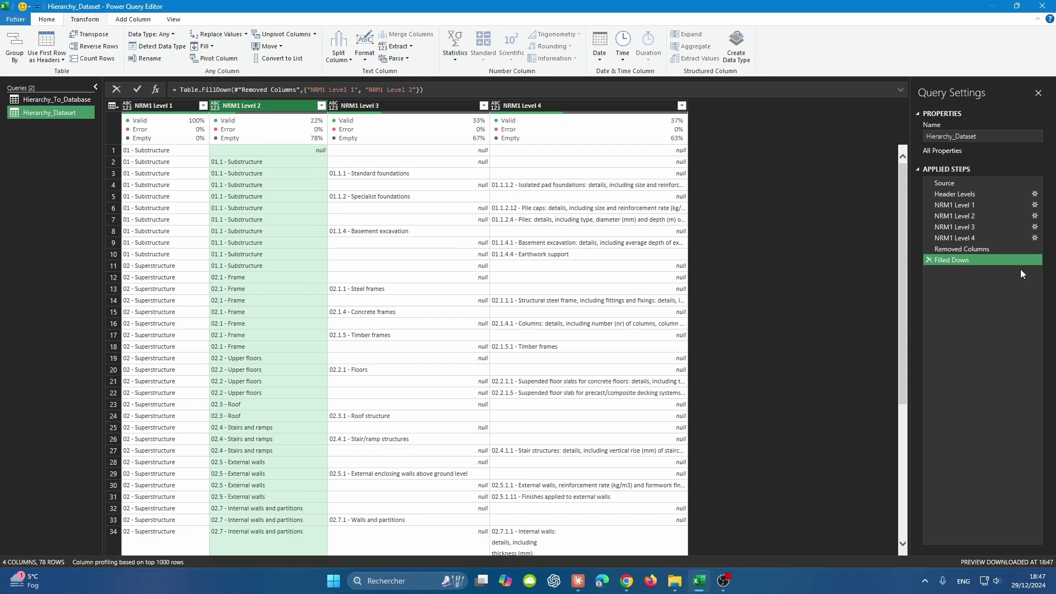
{"action": "left_click", "coordinate": [930, 259]}
Step: Fill down NRM1 Level 1 only and review the still-unfilled Level 2–4 columns
{"action": "left_click", "coordinate": [163, 109]}
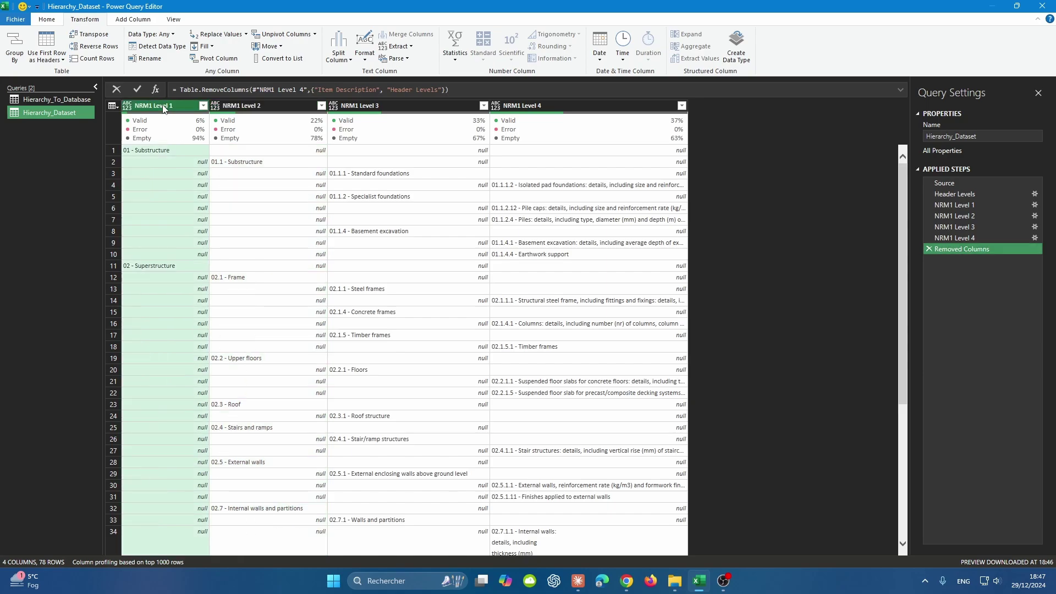
{"action": "left_click", "coordinate": [205, 47]}
{"action": "left_click", "coordinate": [211, 63]}
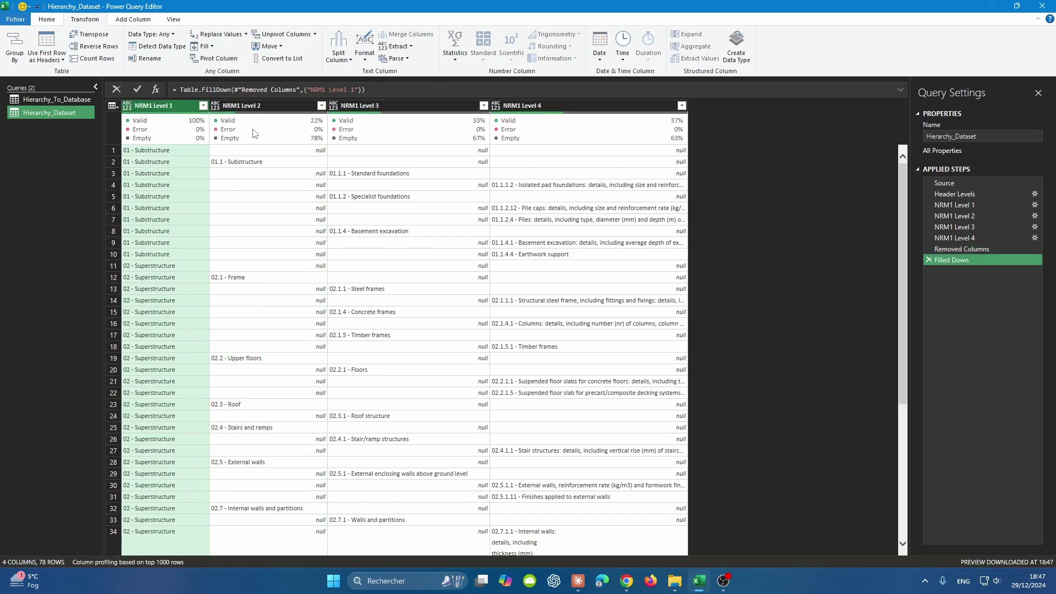
{"action": "left_click", "coordinate": [259, 107]}
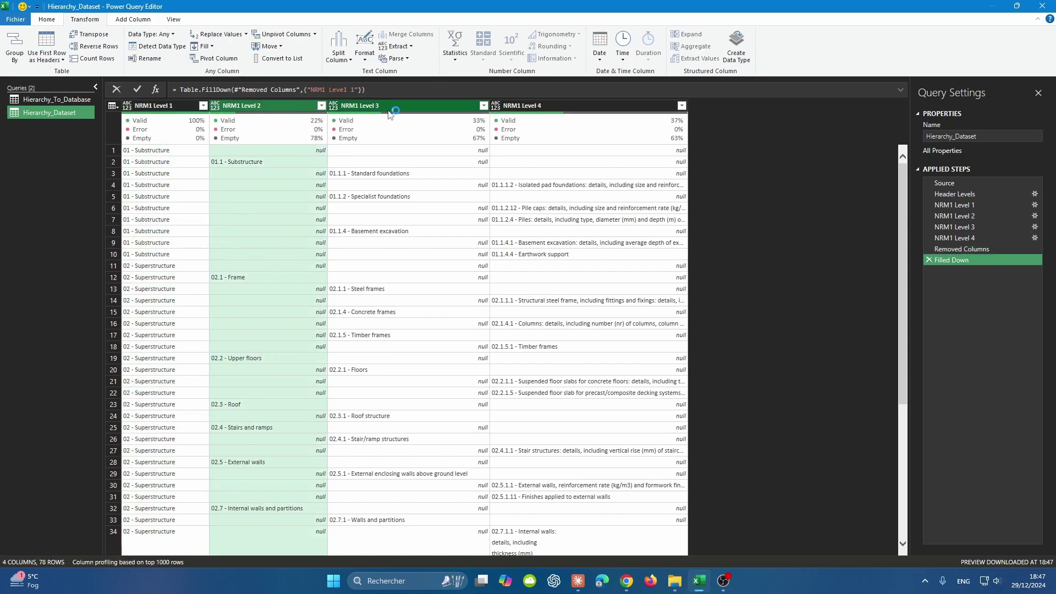
{"action": "left_click", "coordinate": [388, 110]}
{"action": "left_click", "coordinate": [546, 105]}
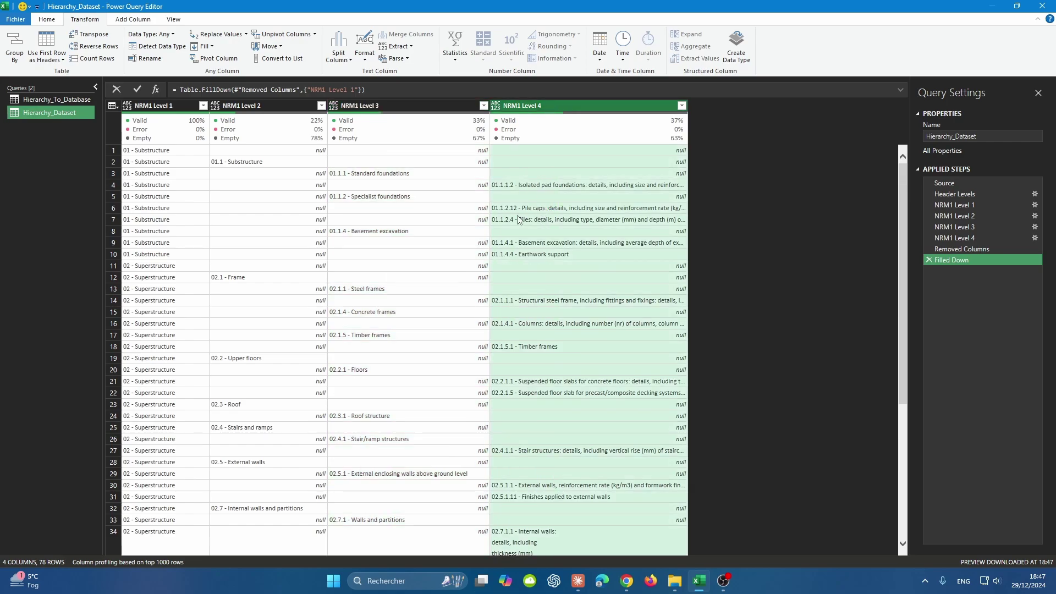
{"action": "left_click", "coordinate": [267, 108]}
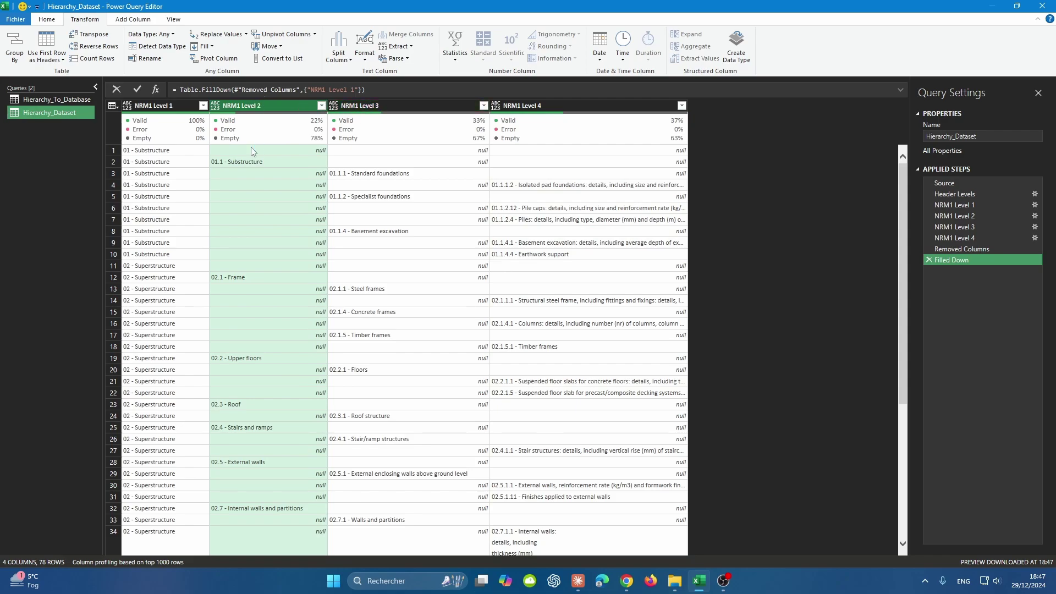
Step: Group by NRM1 Level 1 with the All Rows operation into a 'Group by NRM1 Hierarchy' column
{"action": "left_click", "coordinate": [169, 110]}
{"action": "left_click", "coordinate": [48, 20]}
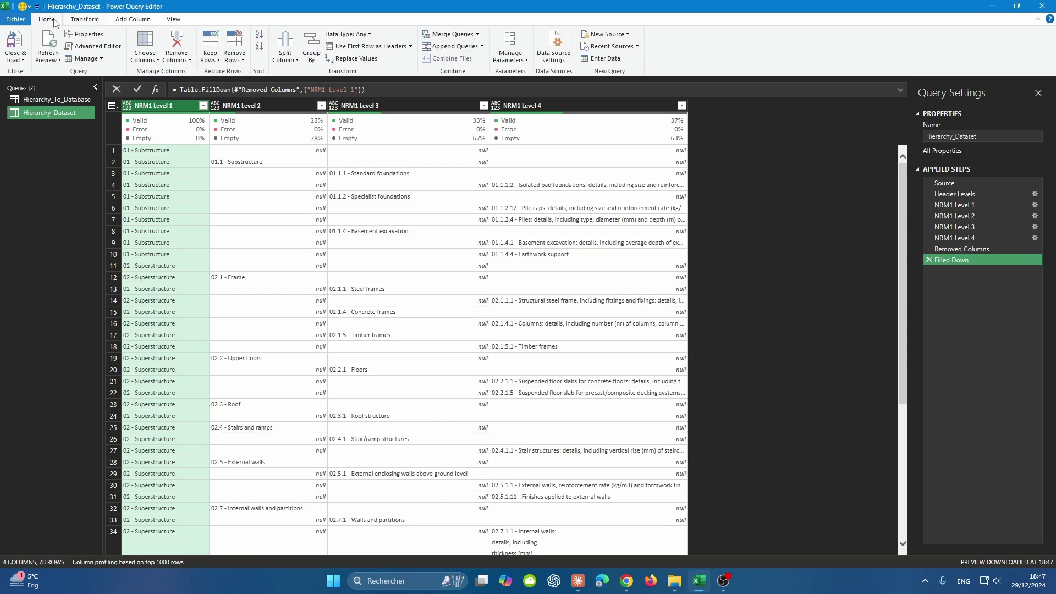
{"action": "left_click", "coordinate": [312, 54]}
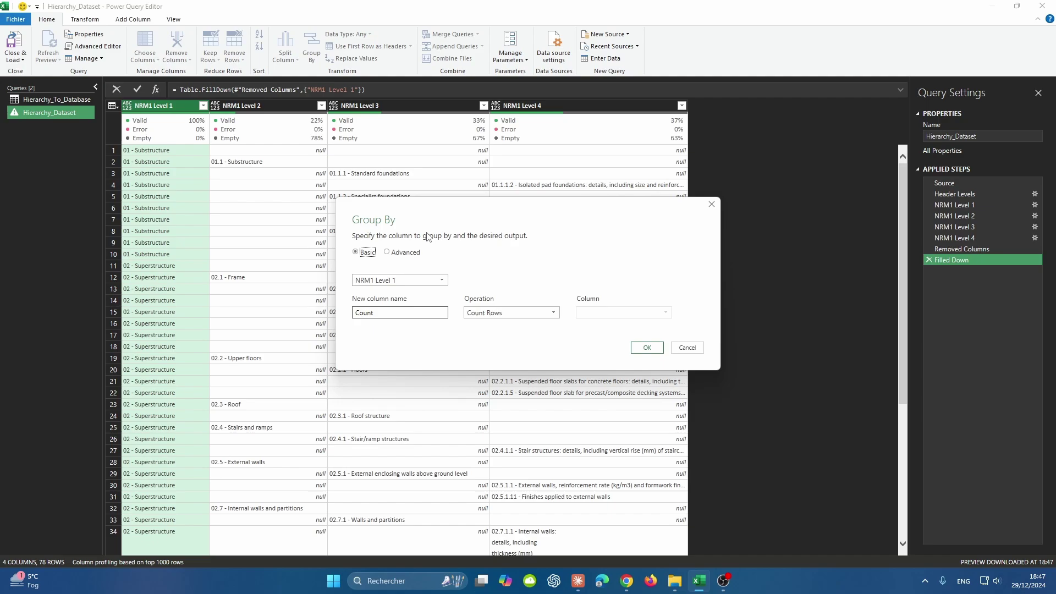
{"action": "double_click", "coordinate": [374, 313]}
{"action": "type", "text": "Group by NRM1 Hierarchy"}
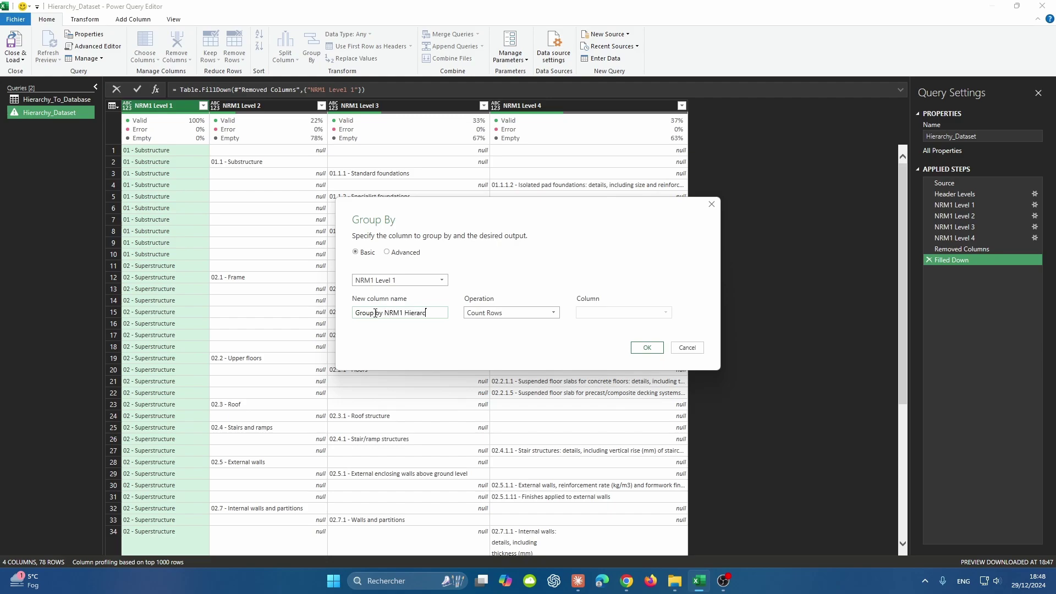
{"action": "left_click", "coordinate": [502, 315]}
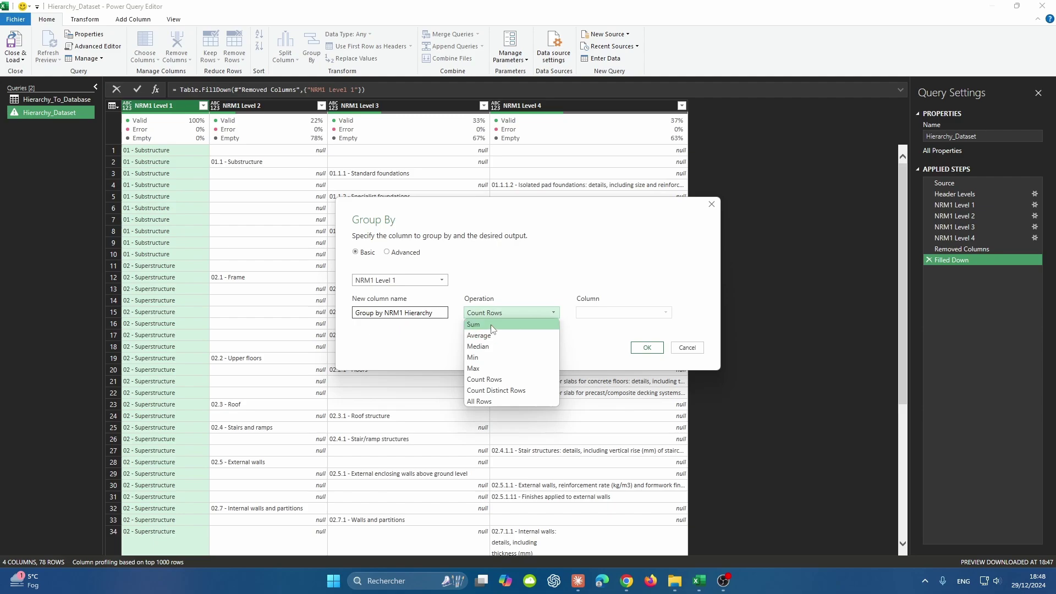
{"action": "left_click", "coordinate": [489, 401]}
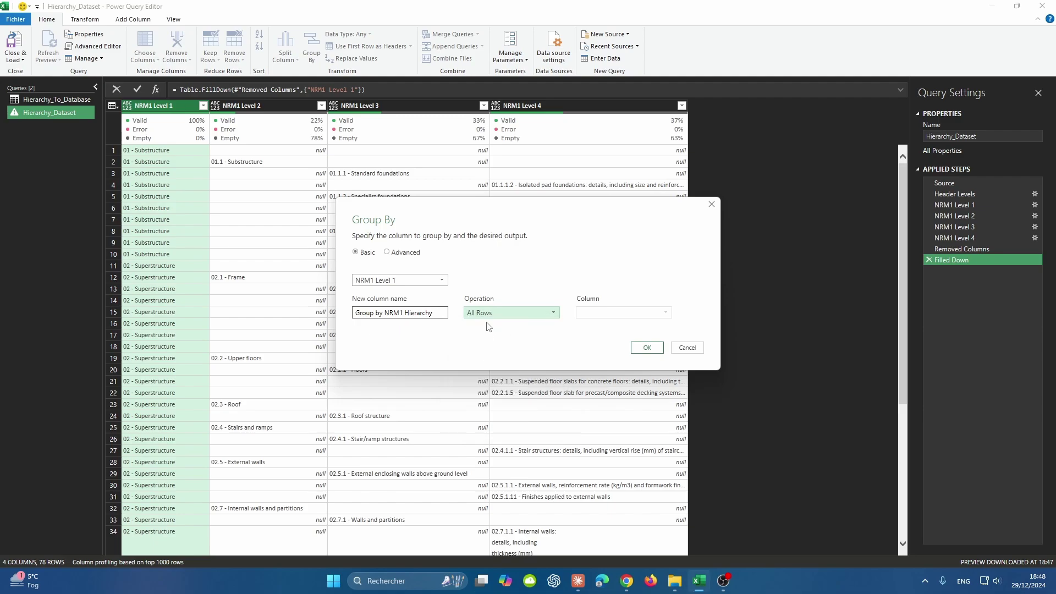
{"action": "left_click", "coordinate": [644, 347]}
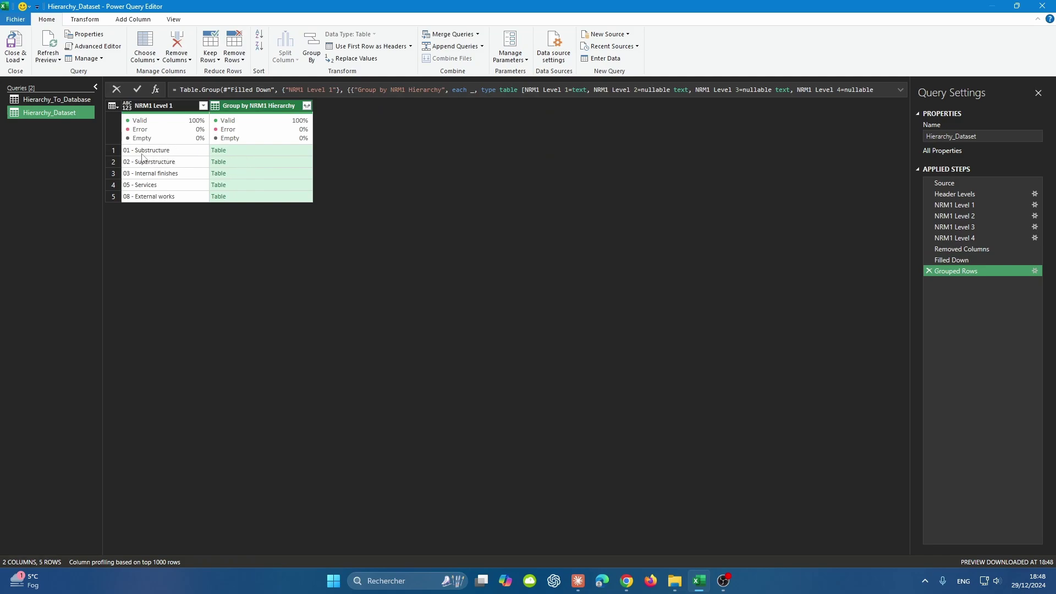
Step: Preview the Substructure, Superstructure and Internal finishes nested tables in an enlarged preview pane
{"action": "left_click", "coordinate": [244, 149]}
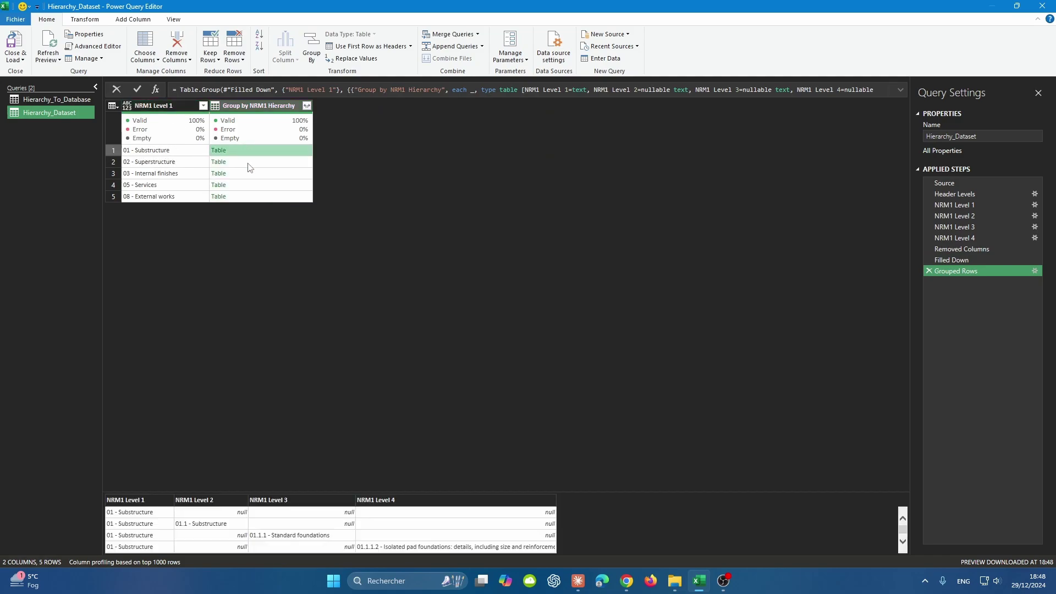
{"action": "left_click_drag", "start_coordinate": [380, 492], "coordinate": [381, 298]}
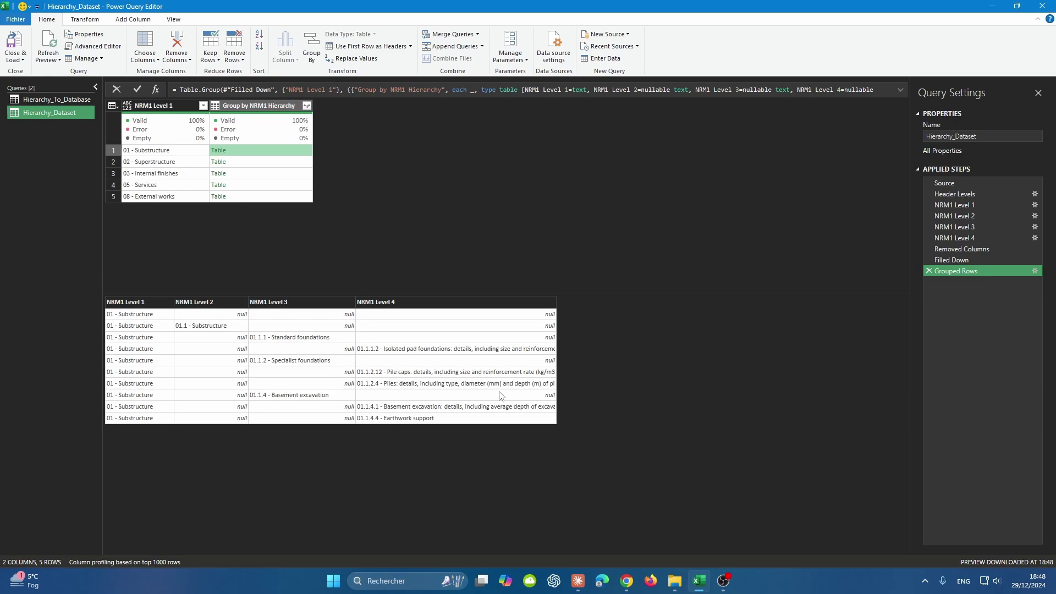
{"action": "key", "text": "Down"}
{"action": "left_click", "coordinate": [232, 174]}
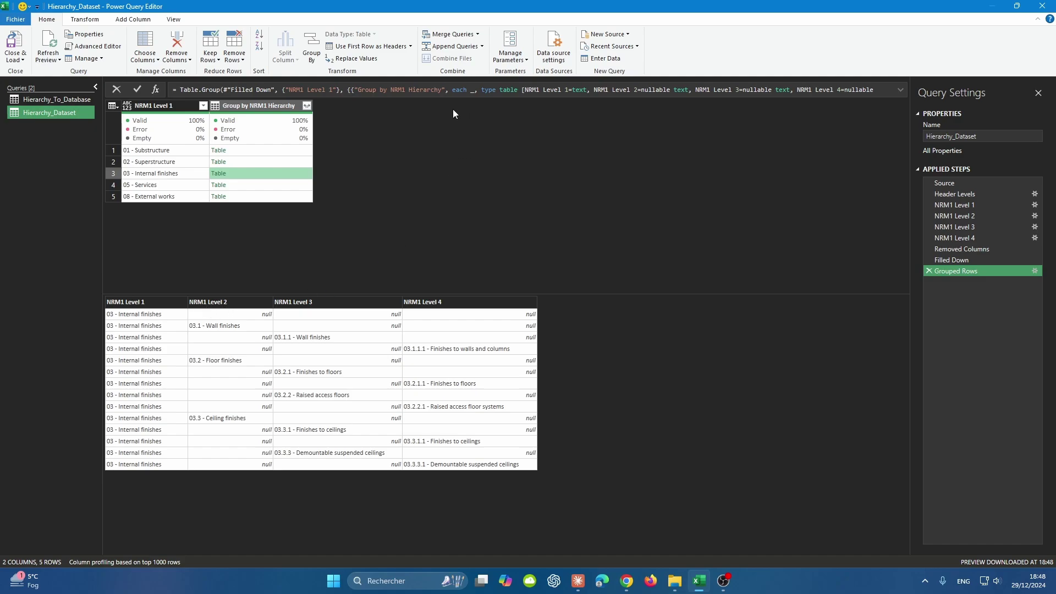
Step: Change the Grouped Rows formula to each Table.FillDown(_,{"NRM1 Level 2"}) and preview Superstructure's rows
{"action": "left_click", "coordinate": [457, 90]}
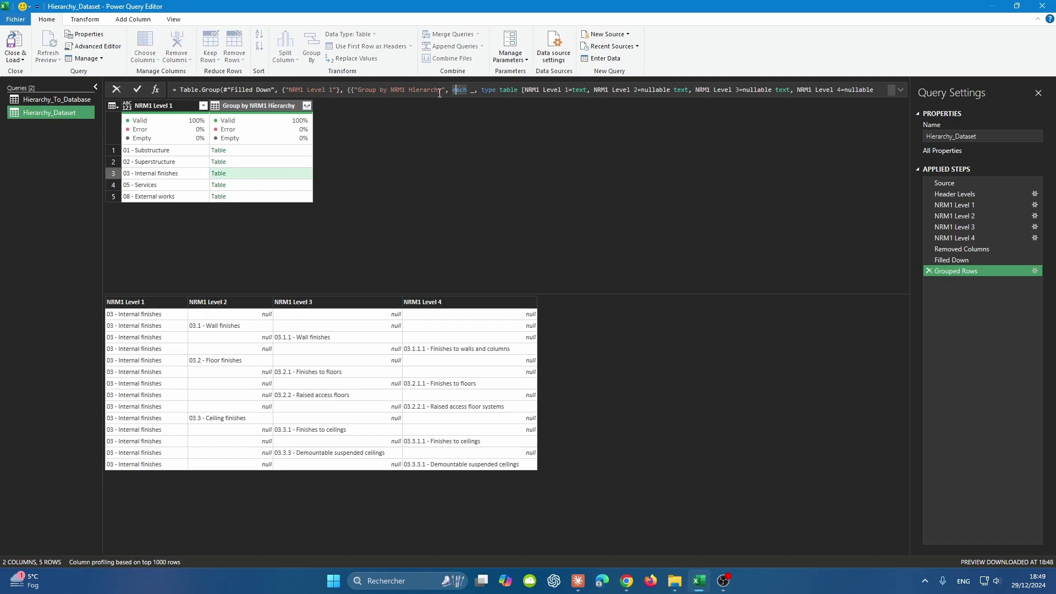
{"action": "left_click", "coordinate": [472, 90]}
{"action": "type", "text": "Table"}
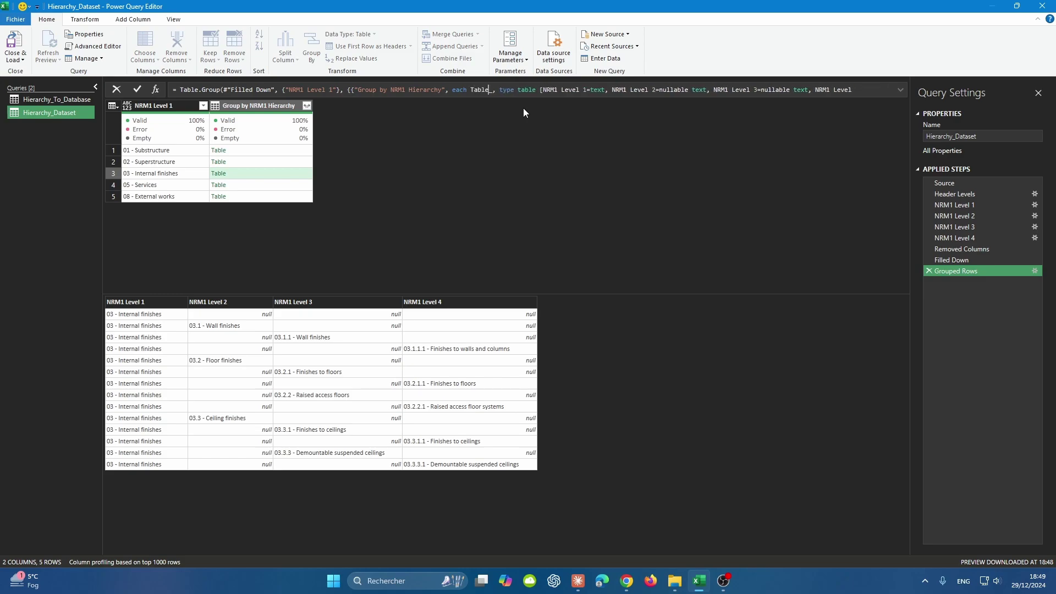
{"action": "type", "text": ".F"}
{"action": "key", "text": "Tab"}
{"action": "type", "text": "("}
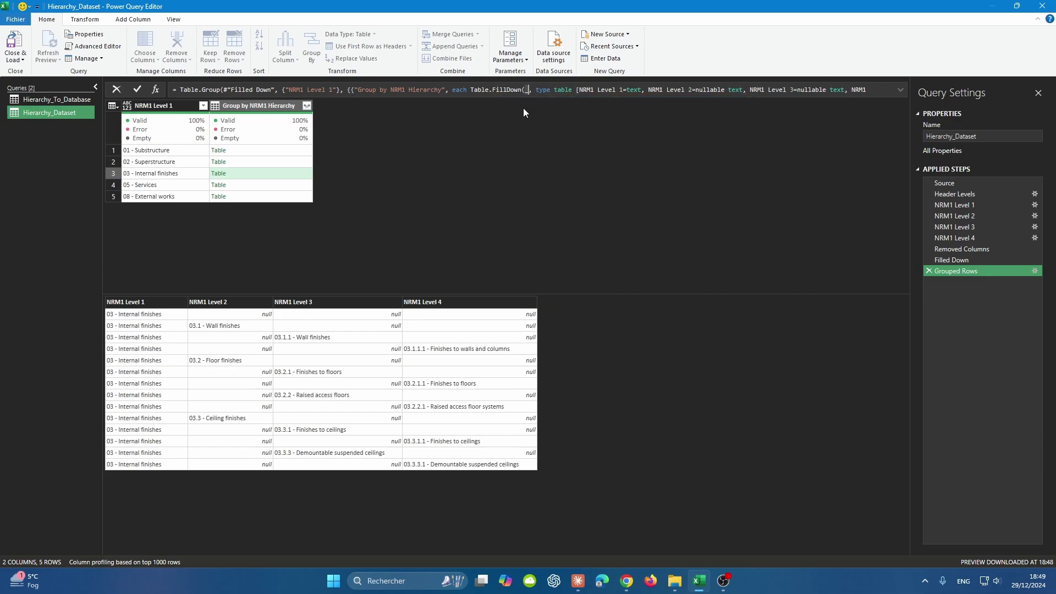
{"action": "type", "text": "_)"}
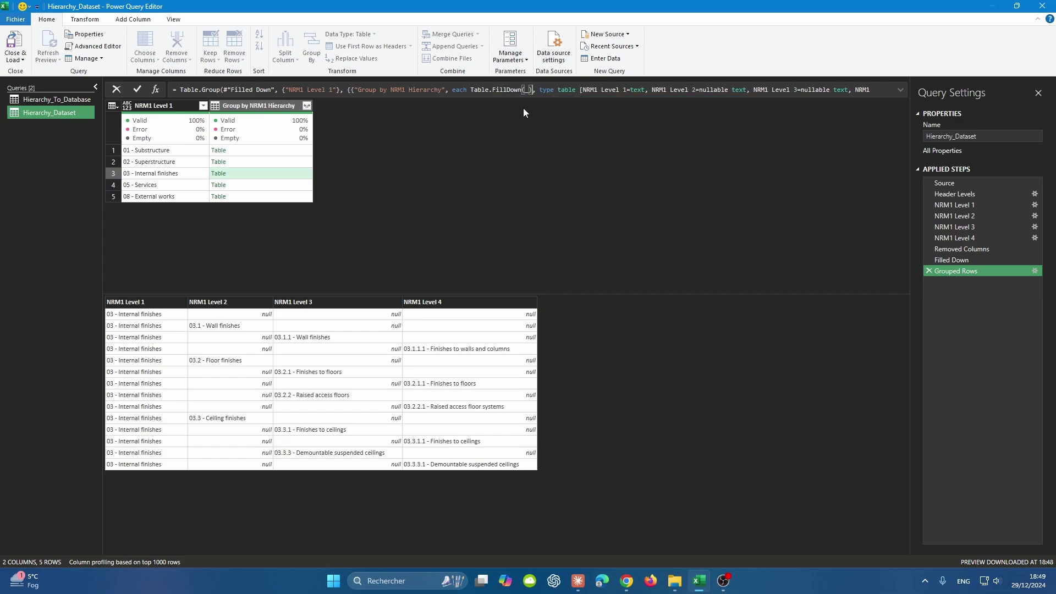
{"action": "type", "text": ","}
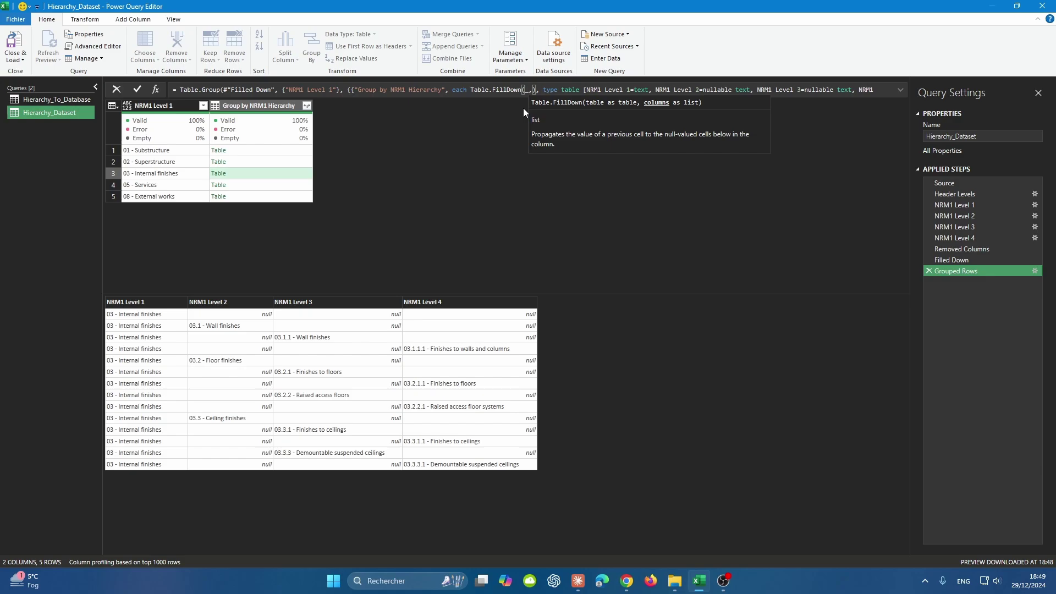
{"action": "type", "text": "{\"N"}
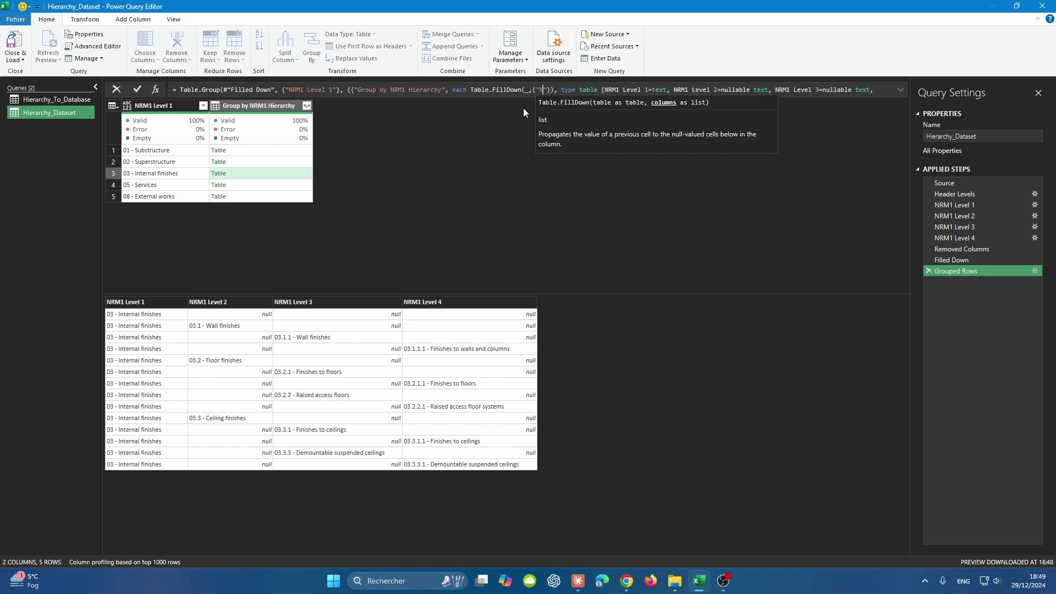
{"action": "type", "text": "RM1 Level "}
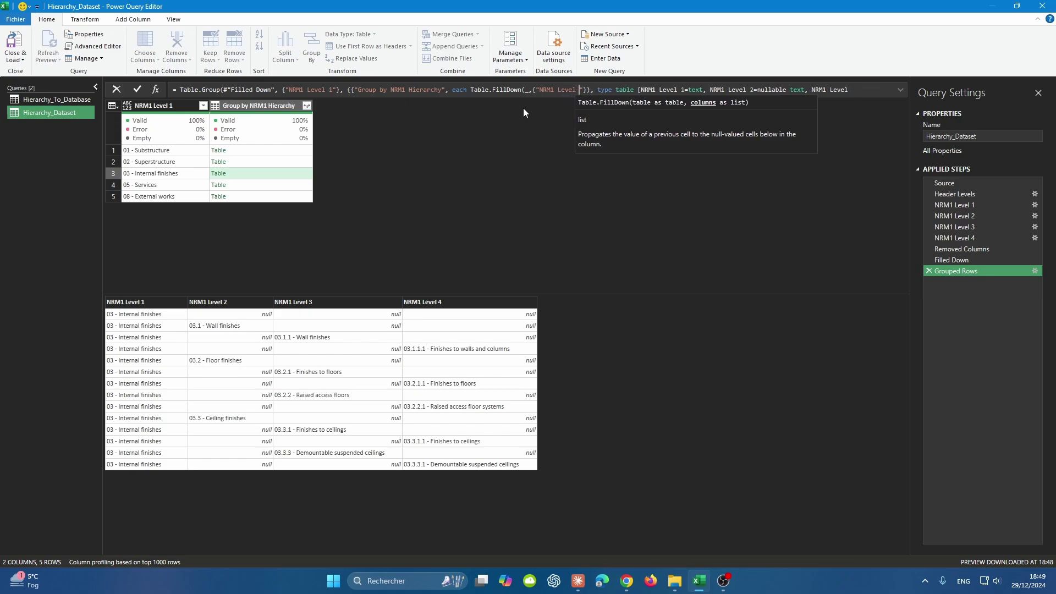
{"action": "type", "text": "2"}
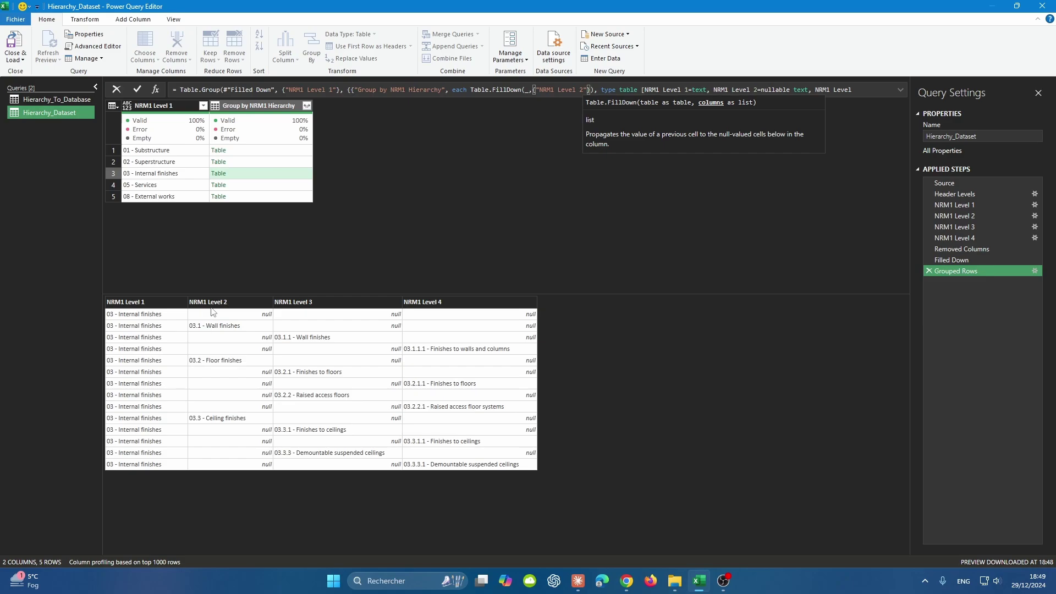
{"action": "left_click", "coordinate": [549, 171]}
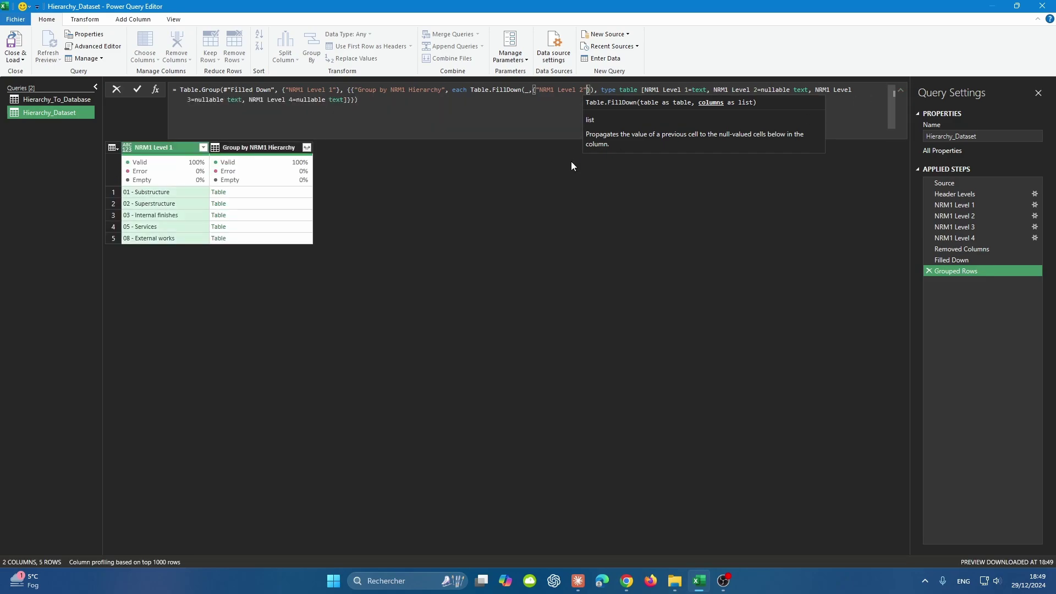
{"action": "left_click", "coordinate": [378, 104]}
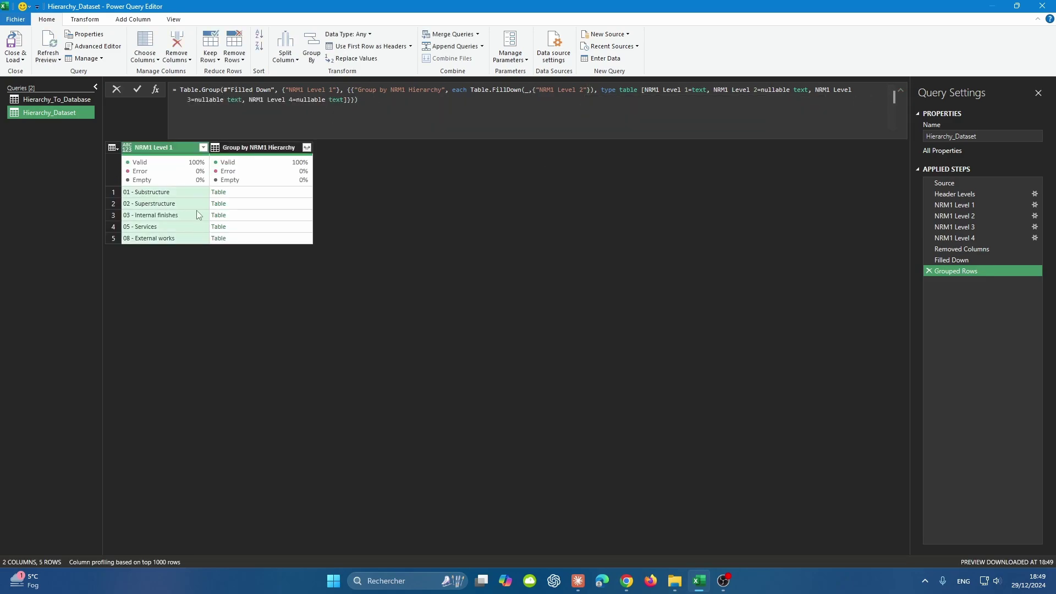
{"action": "left_click", "coordinate": [235, 204]}
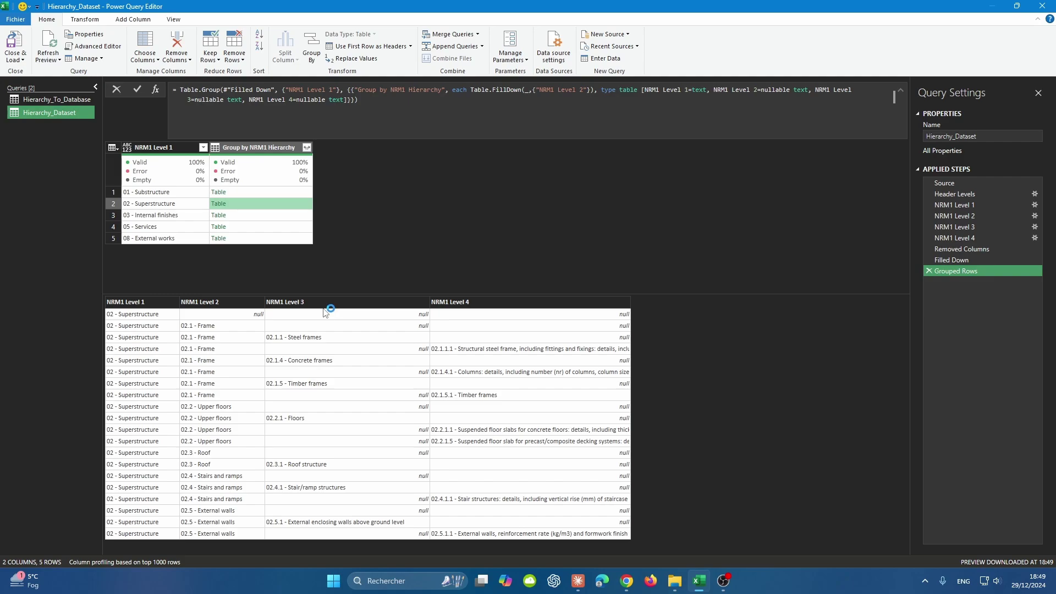
Step: Remove the NRM1 Level 1 column from the grouped table
{"action": "left_click", "coordinate": [354, 268]}
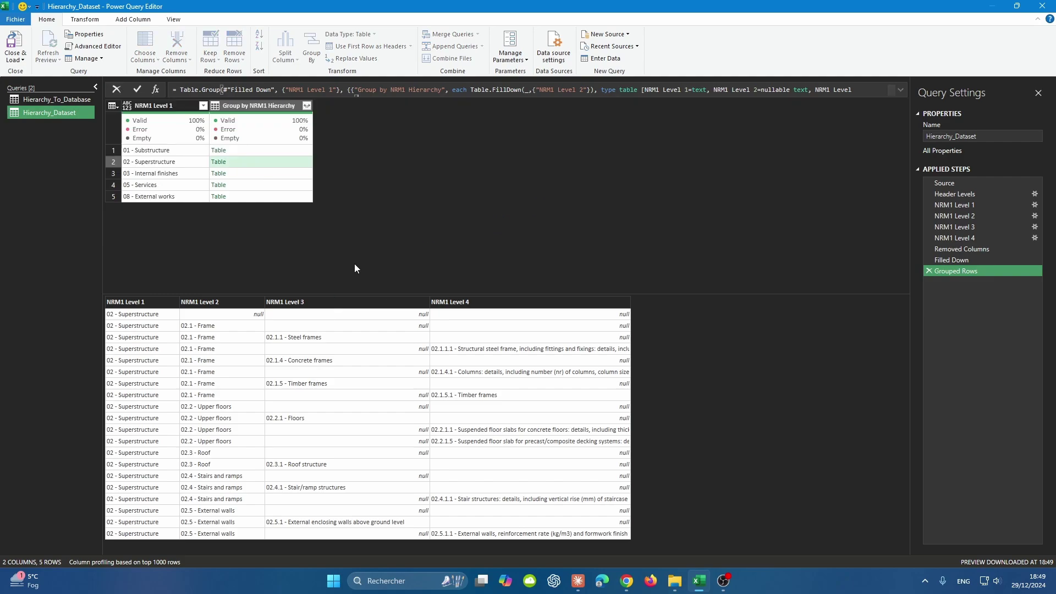
{"action": "left_click", "coordinate": [162, 108]}
{"action": "key", "text": "Delete"}
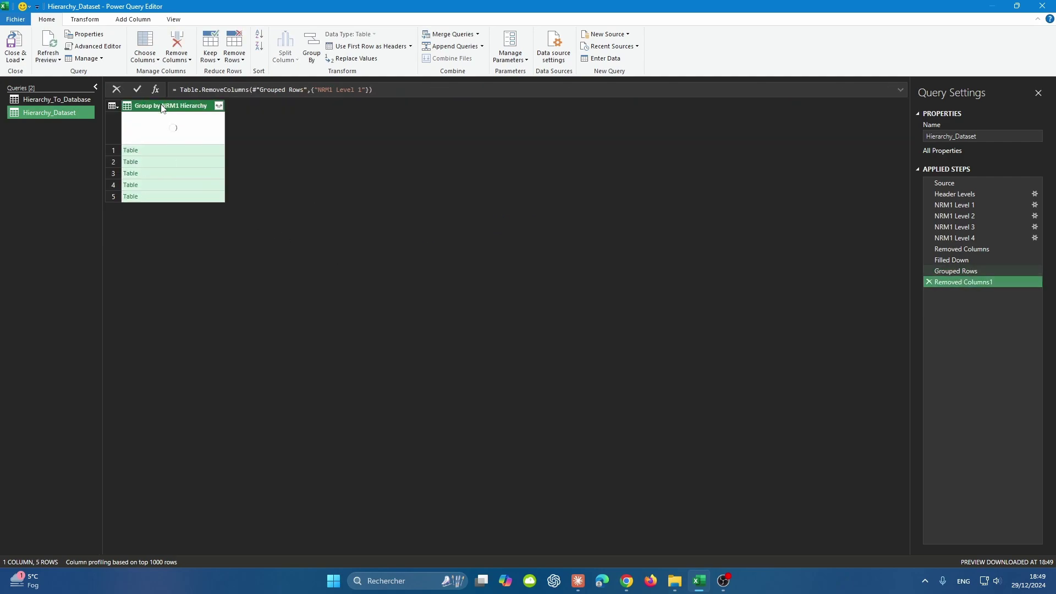
Step: Expand Group by NRM1 Hierarchy without a prefix into NRM1 Level 1–4 columns
{"action": "left_click", "coordinate": [219, 106]}
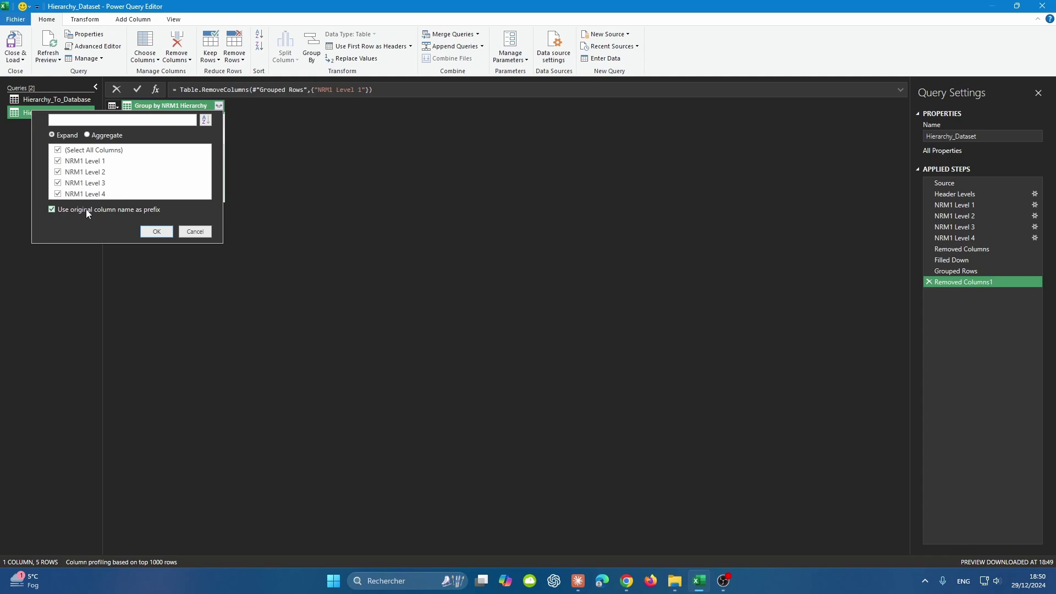
{"action": "left_click", "coordinate": [134, 210]}
{"action": "left_click", "coordinate": [154, 234]}
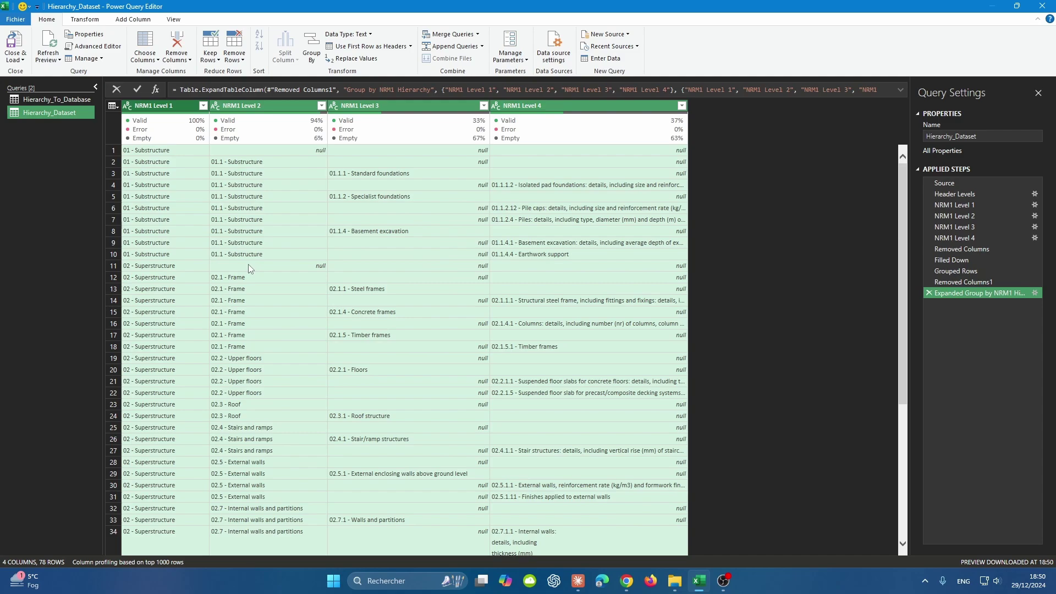
{"action": "left_click", "coordinate": [264, 197]}
{"action": "left_click_drag", "start_coordinate": [377, 309], "coordinate": [366, 520]}
{"action": "left_click", "coordinate": [352, 107]}
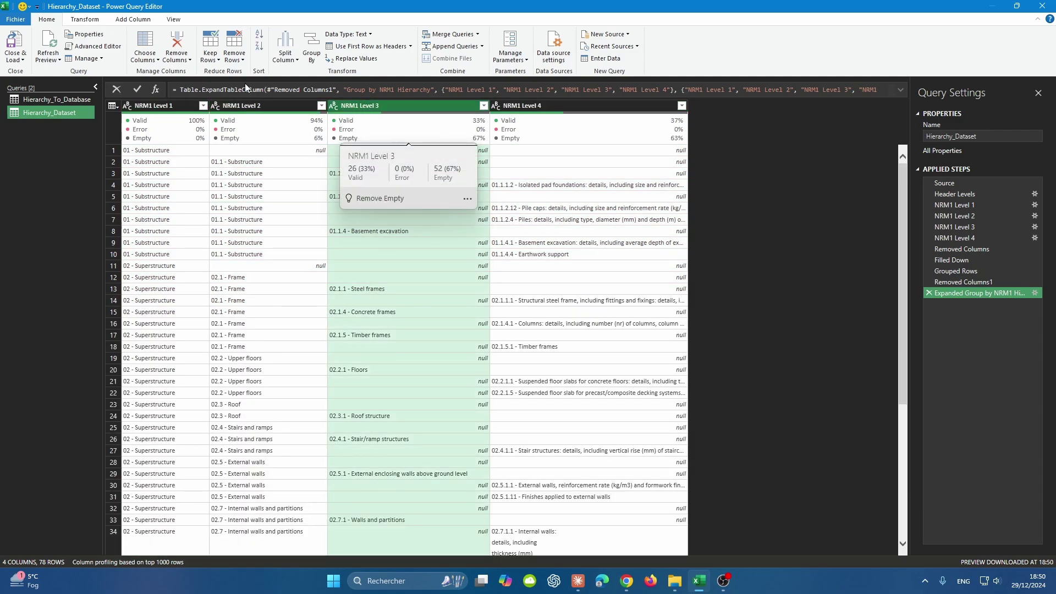
Step: Set up an advanced Group By on NRM1 Level 1 and NRM1 Level 2
{"action": "left_click", "coordinate": [311, 54]}
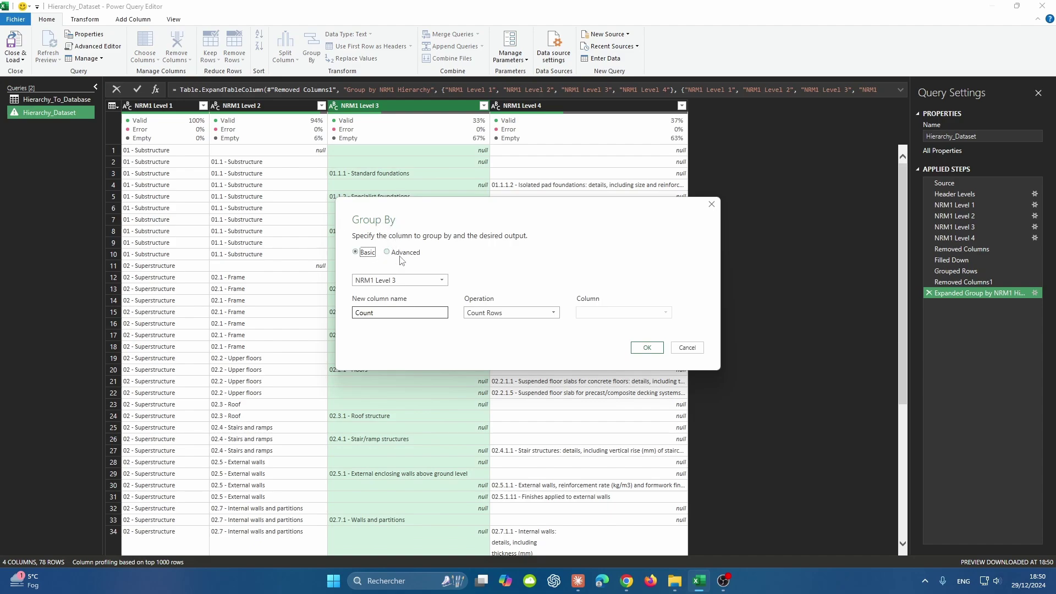
{"action": "left_click", "coordinate": [401, 253]}
{"action": "left_click", "coordinate": [395, 282]}
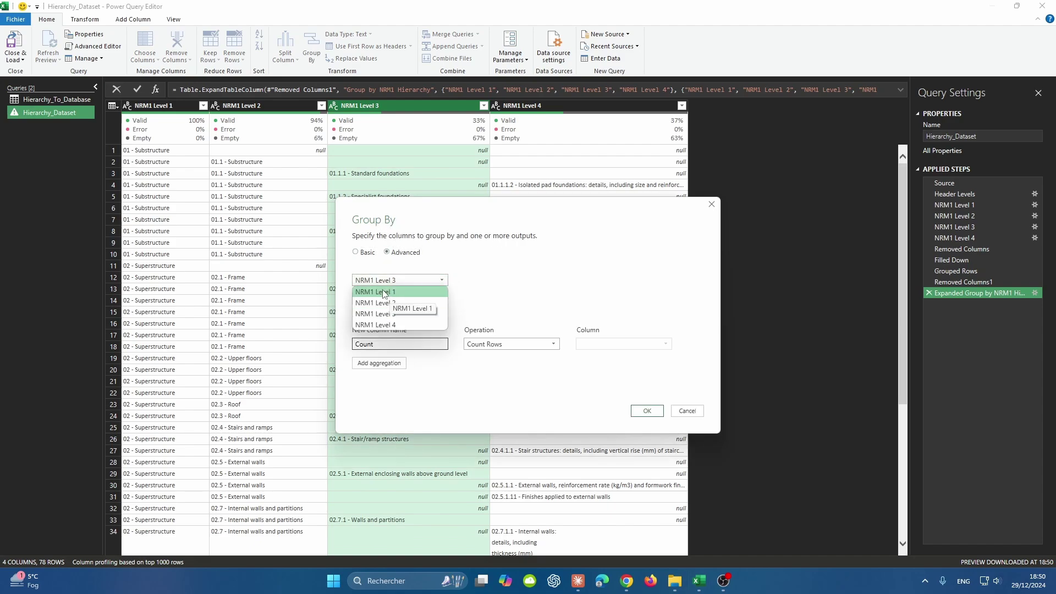
{"action": "left_click", "coordinate": [384, 292]}
{"action": "left_click", "coordinate": [385, 300]}
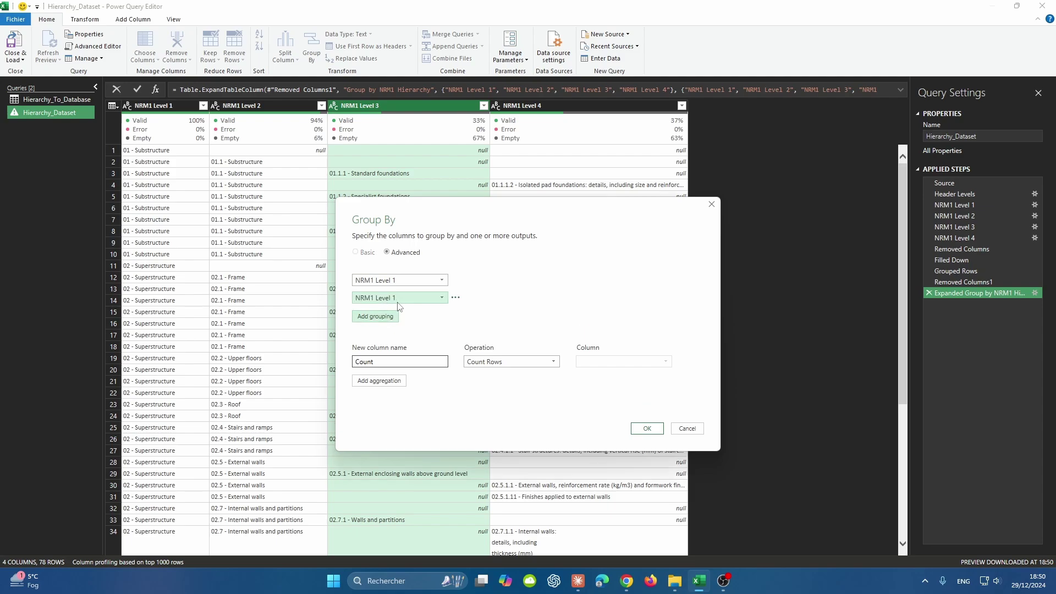
{"action": "left_click", "coordinate": [395, 298]}
{"action": "left_click", "coordinate": [396, 317]}
Step: Name the new column 'Group by NRM1 Level 1&2' and use the All Rows operation
{"action": "left_click_drag", "start_coordinate": [385, 361], "coordinate": [335, 361]}
{"action": "type", "text": "NRM1 Le"}
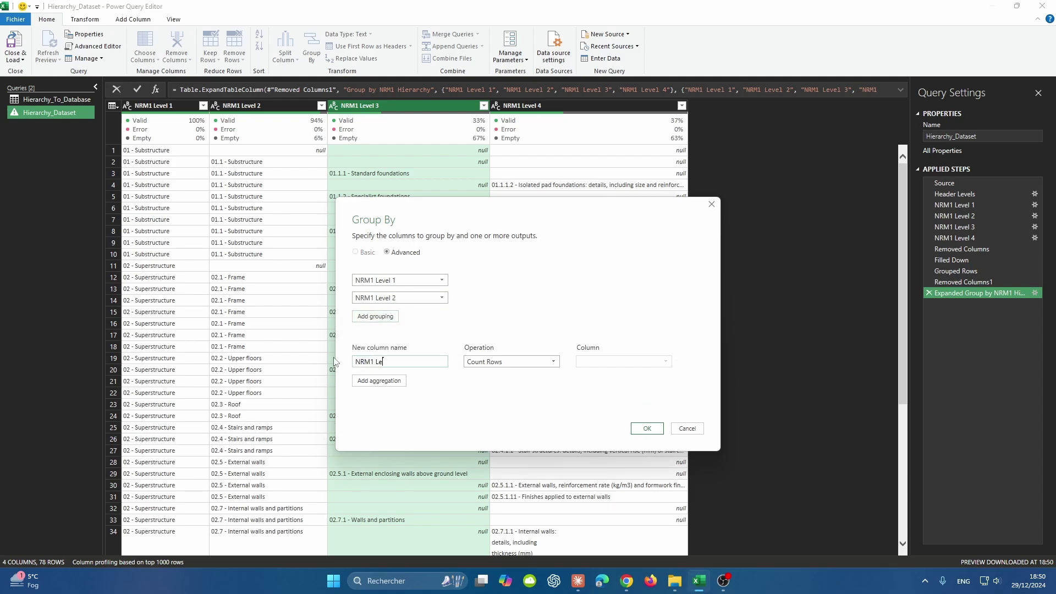
{"action": "type", "text": "vel 1&2"}
{"action": "key", "text": "Home"}
{"action": "type", "text": "Group by"}
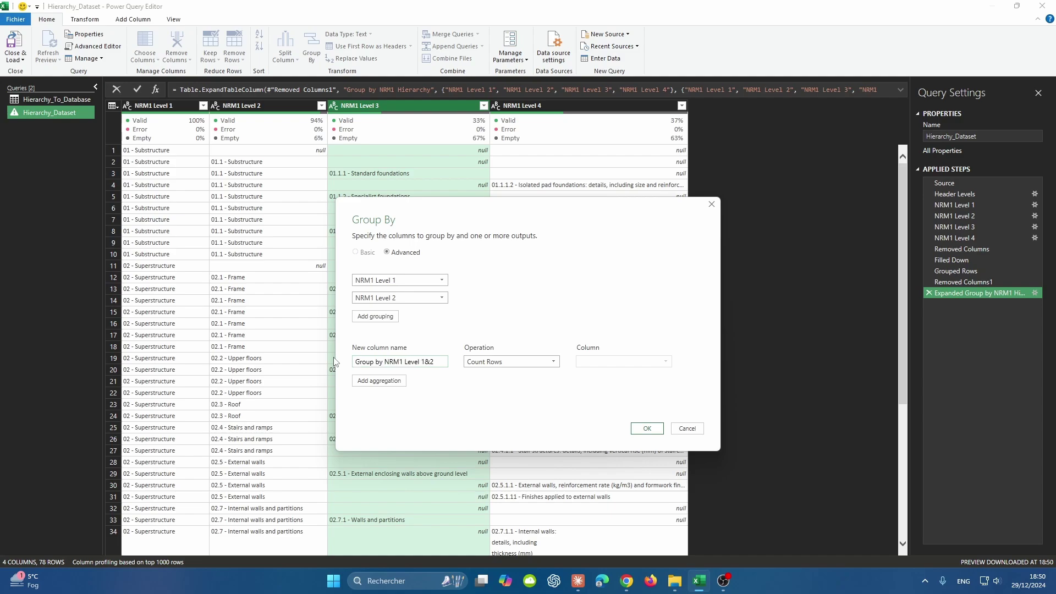
{"action": "left_click", "coordinate": [511, 362]}
{"action": "left_click", "coordinate": [473, 448]}
Step: Confirm the grouping and change its each _ to Table.FillDown(_,{"NRM1 Level 3"}) in the formula
{"action": "left_click", "coordinate": [647, 428]}
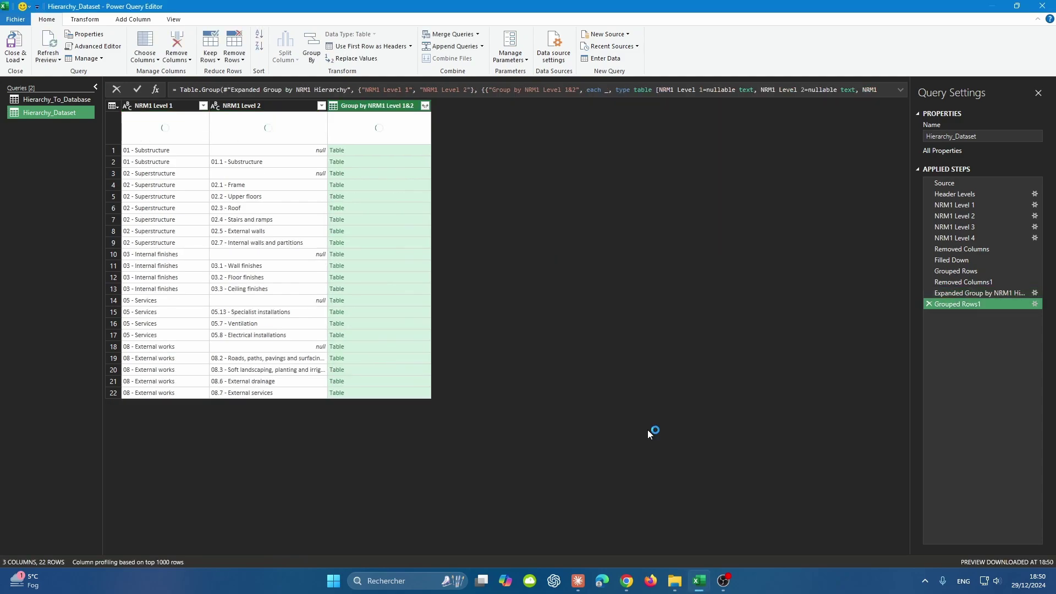
{"action": "left_click", "coordinate": [606, 90]}
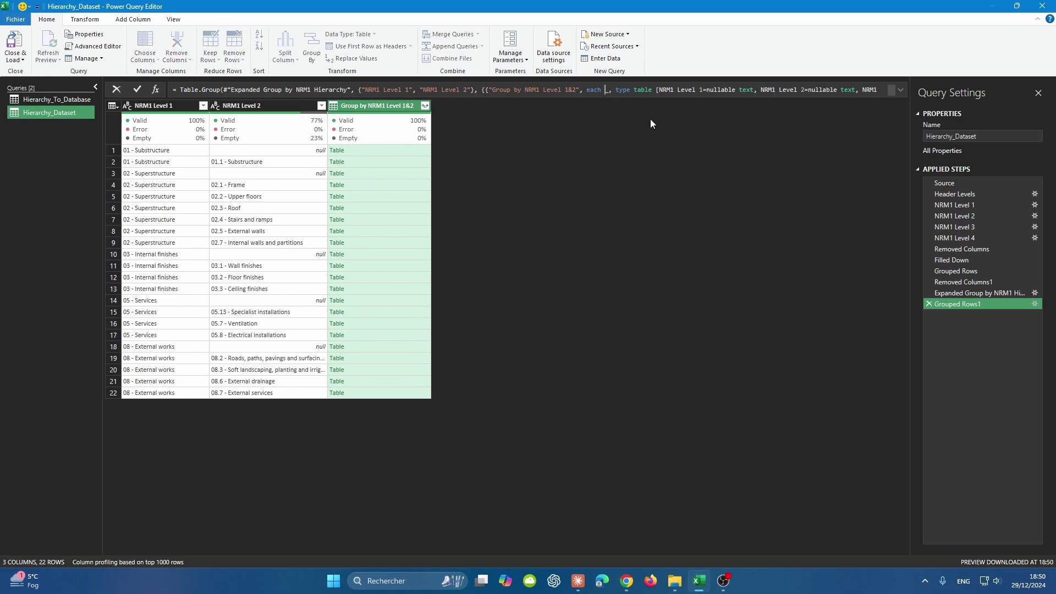
{"action": "type", "text": "Table.Fi"}
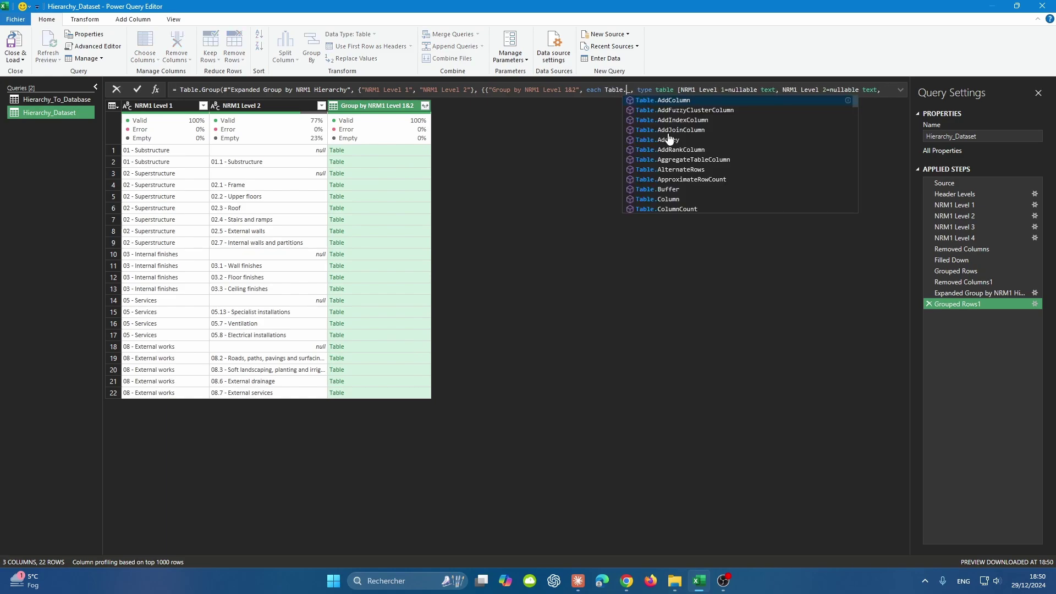
{"action": "key", "text": "Tab"}
{"action": "type", "text": "(_,"}
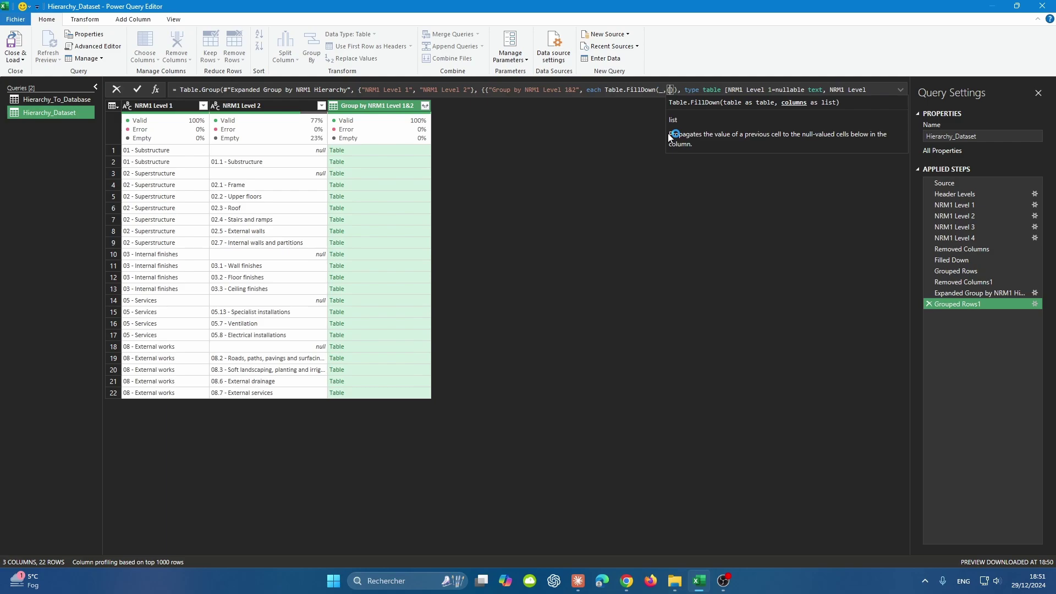
{"action": "type", "text": "{\"NRM1 Level3"}
{"action": "key", "text": "End"}
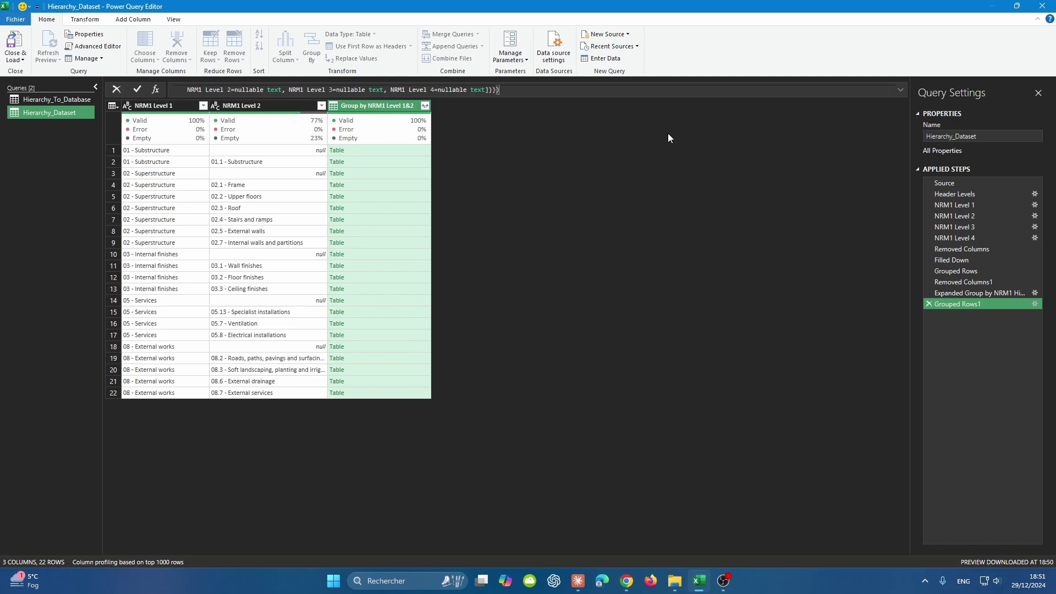
{"action": "key", "text": "Return"}
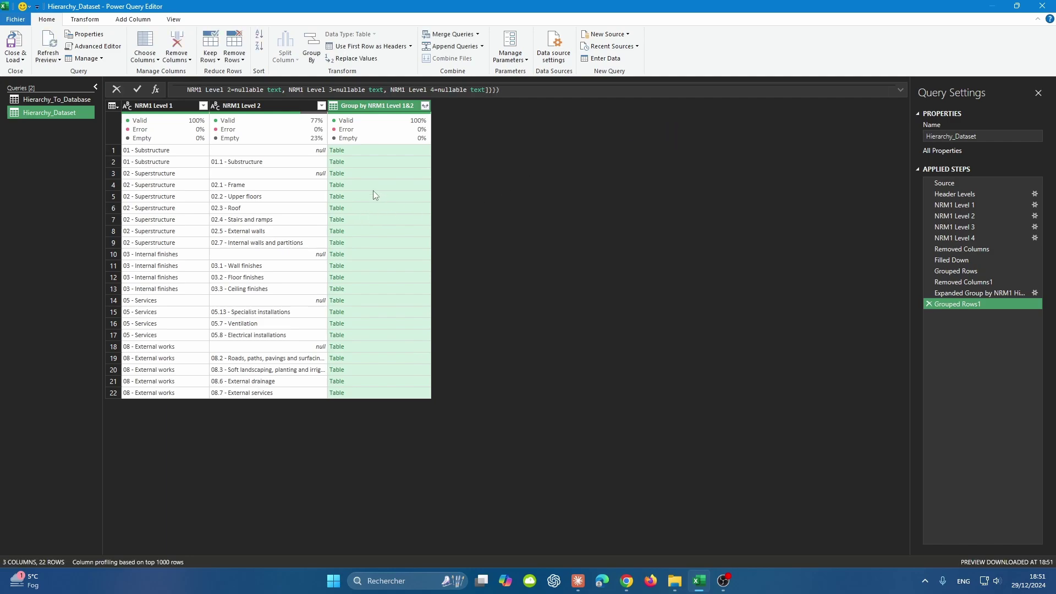
Step: Remove the NRM1 Level 1 and NRM1 Level 2 columns from the grouped table
{"action": "left_click", "coordinate": [362, 184]}
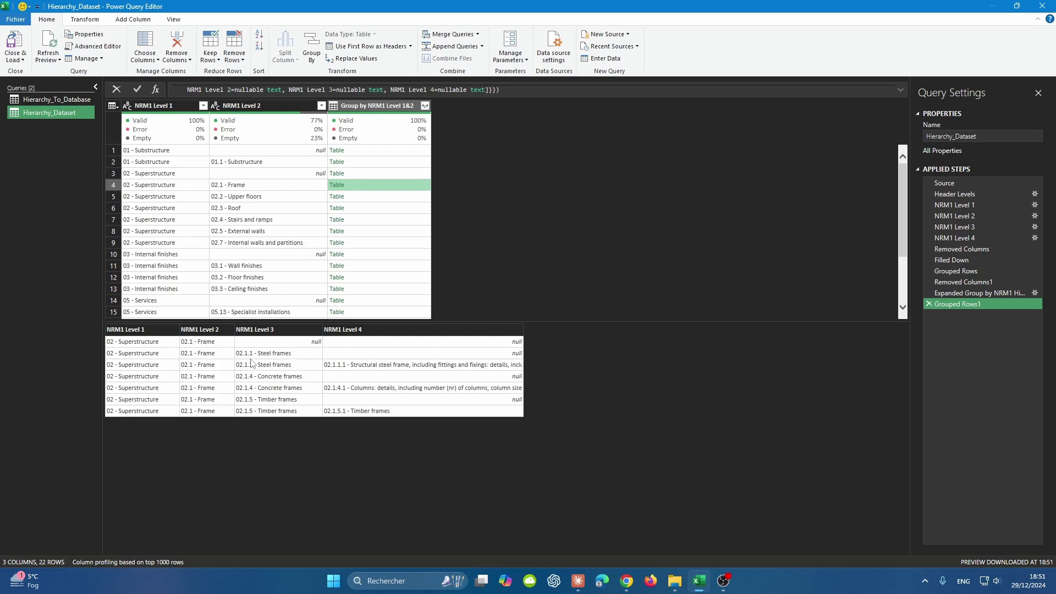
{"action": "left_click_drag", "start_coordinate": [498, 320], "coordinate": [498, 431]}
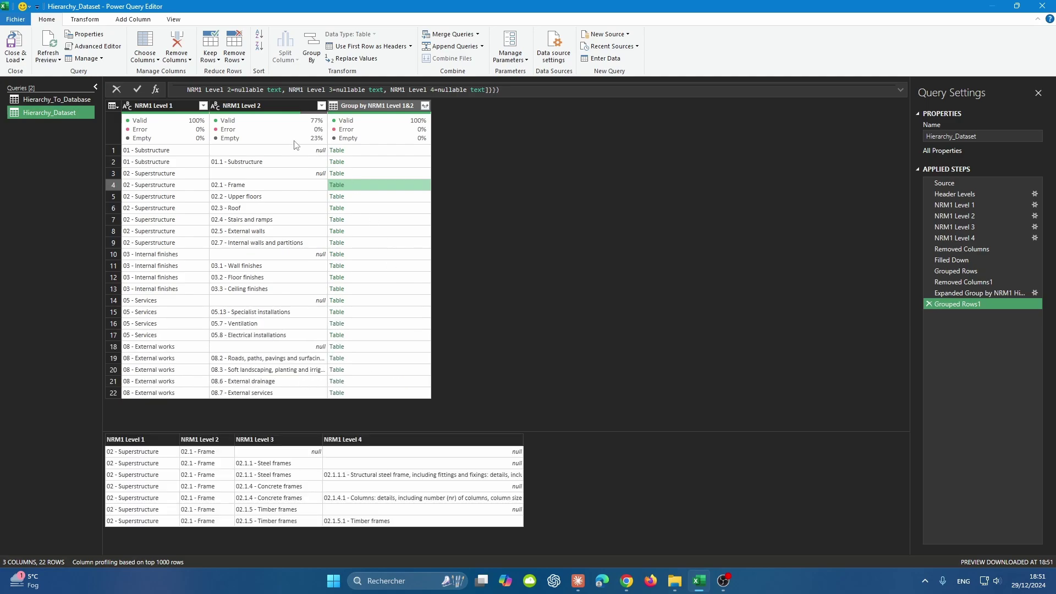
{"action": "left_click", "coordinate": [259, 107]}
{"action": "left_click", "coordinate": [159, 106], "text": "ctrl"}
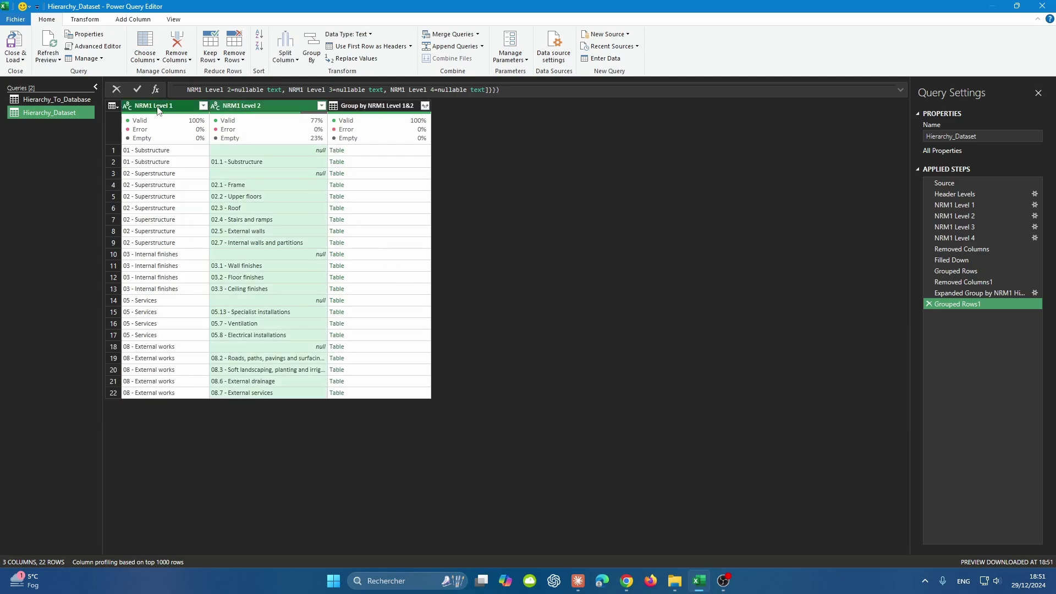
{"action": "mouse_move", "coordinate": [189, 137]}
{"action": "key", "text": "Delete"}
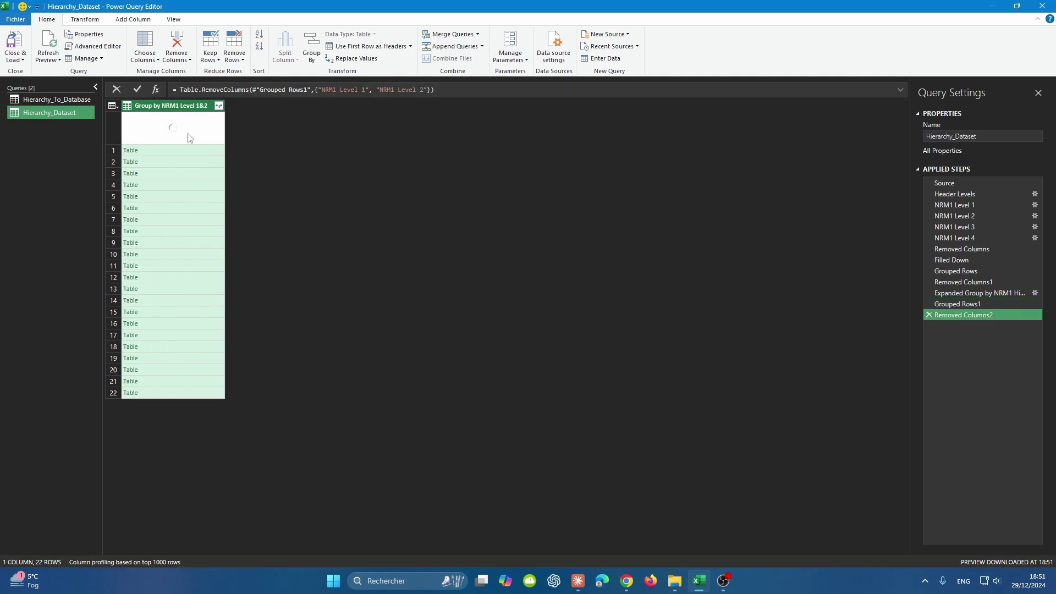
Step: Expand Group by NRM1 Level 1&2 into NRM1 Level 1–4 columns and open the Advanced Editor
{"action": "left_click", "coordinate": [219, 106]}
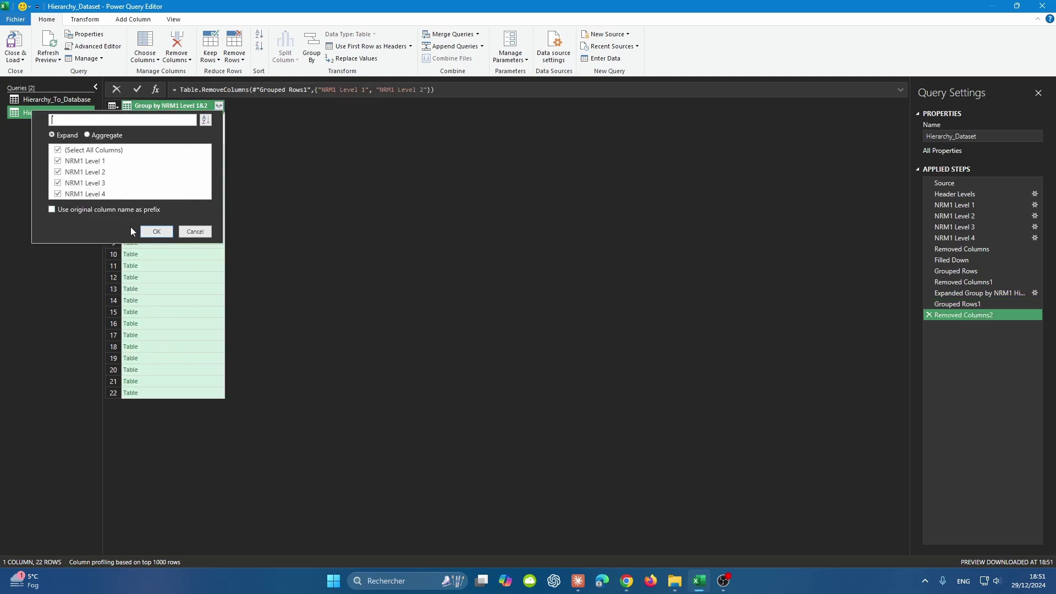
{"action": "left_click", "coordinate": [151, 230]}
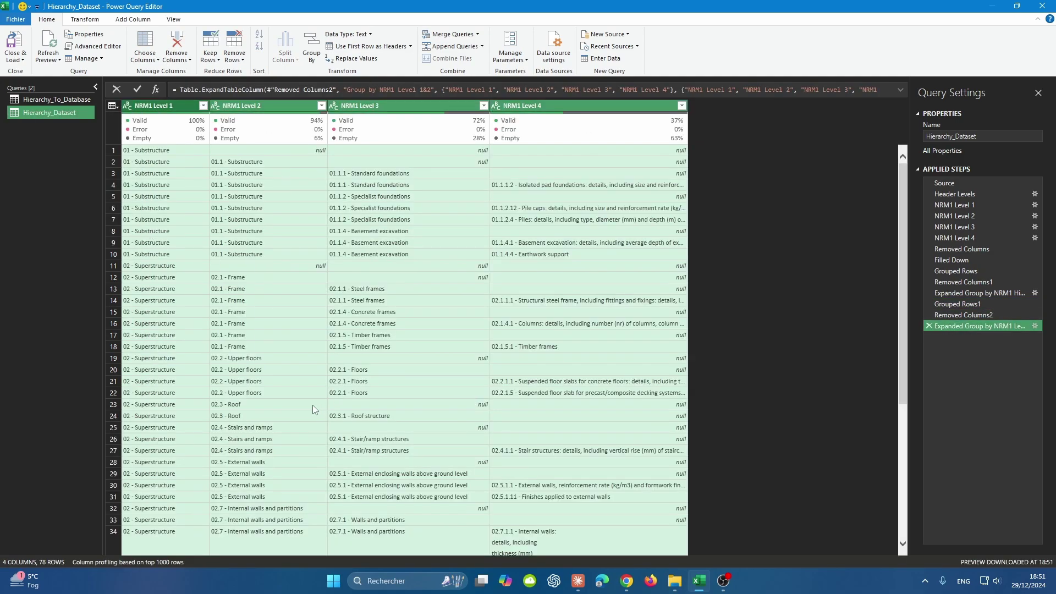
{"action": "left_click", "coordinate": [345, 394]}
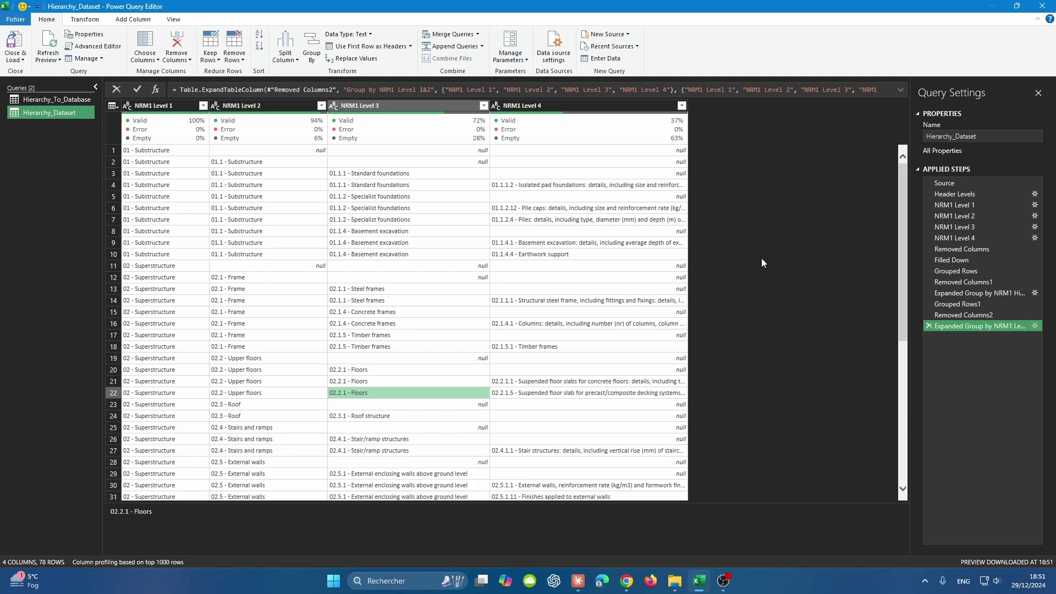
{"action": "left_click", "coordinate": [92, 46]}
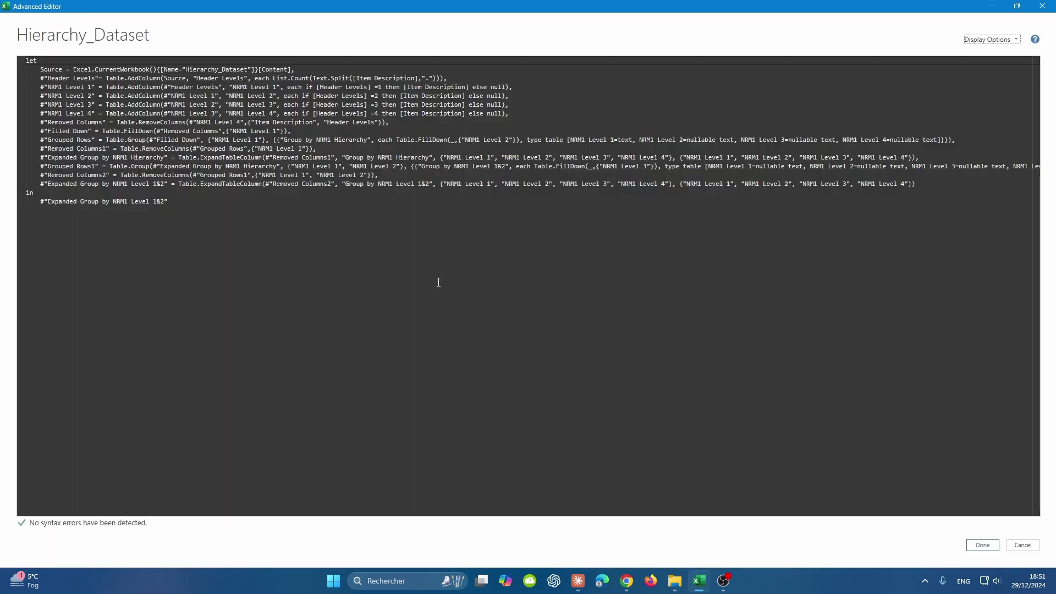
Step: Review the Hierarchy_Dataset M code ending with the Expanded Group by NRM1 Level 1&2 step
{"action": "left_click", "coordinate": [89, 140]}
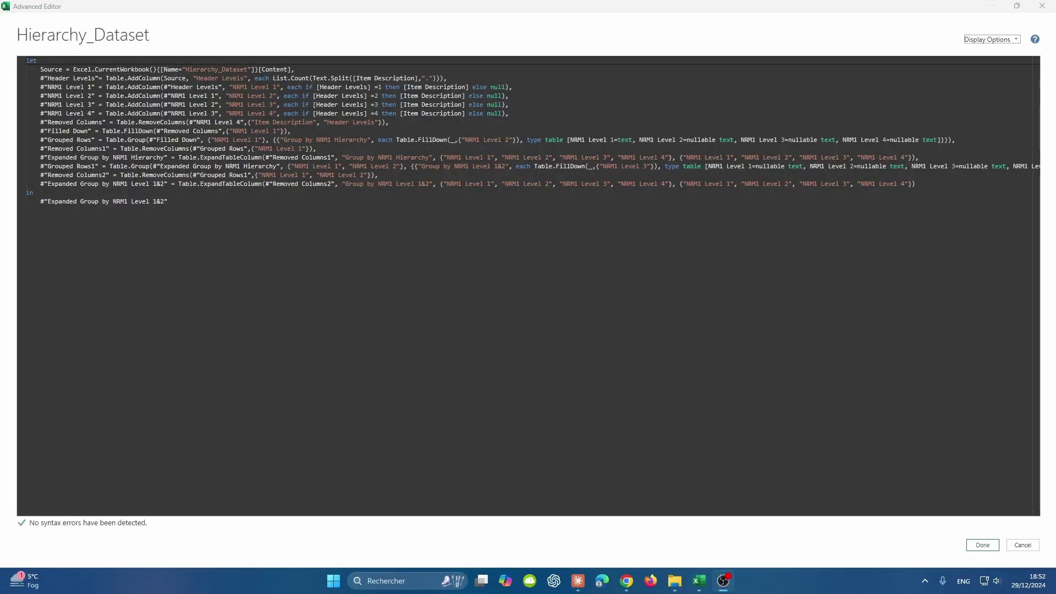
{"action": "left_click", "coordinate": [856, 200]}
{"action": "left_click_drag", "start_coordinate": [919, 184], "coordinate": [35, 62]}
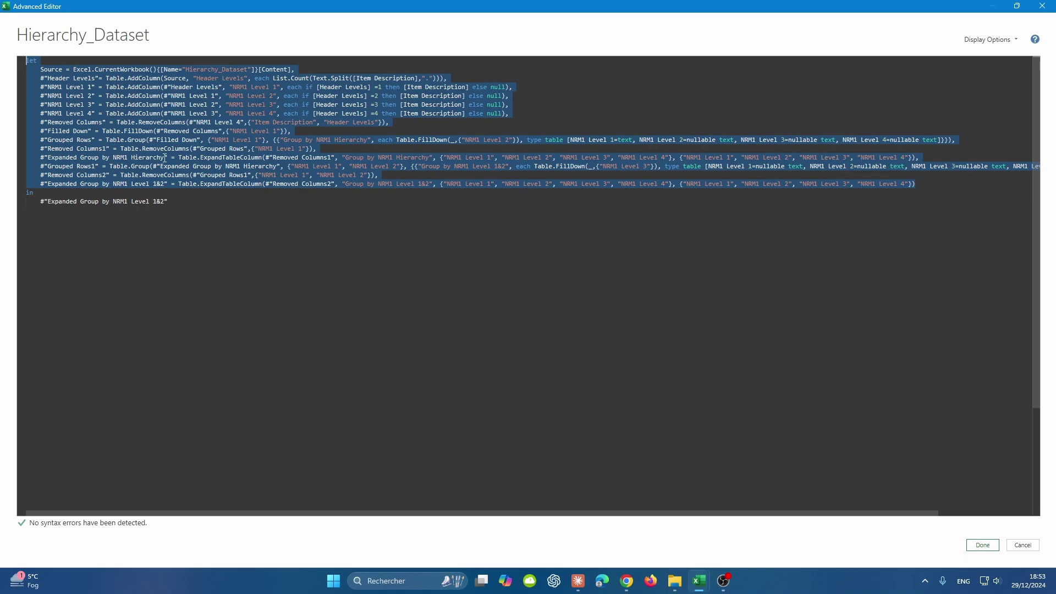
{"action": "left_click", "coordinate": [405, 169]}
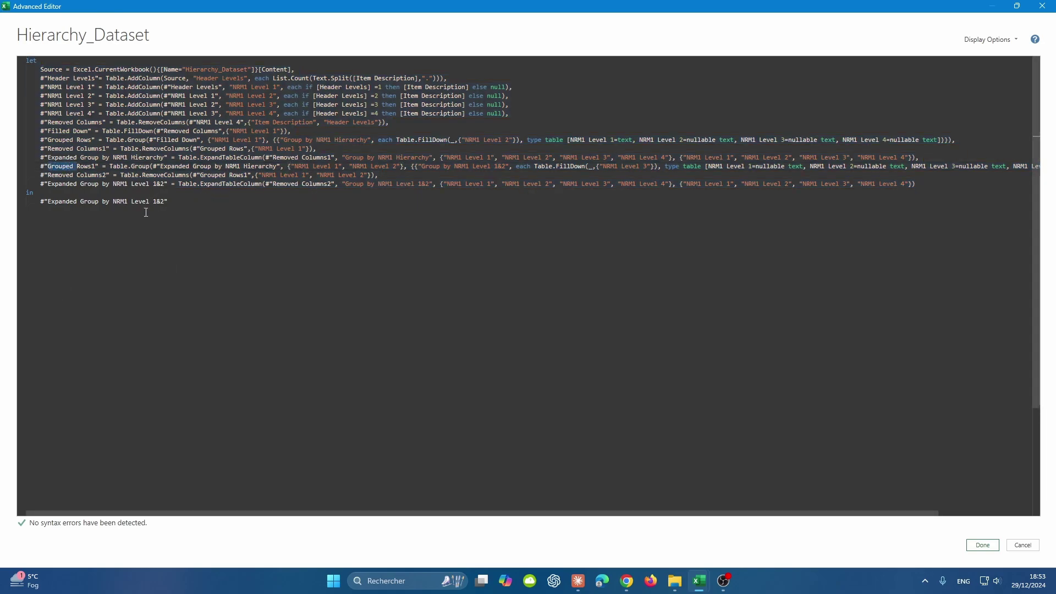
Step: Copy the entire Hierarchy_Dataset M code from the Advanced Editor
{"action": "key", "text": "alt+Tab"}
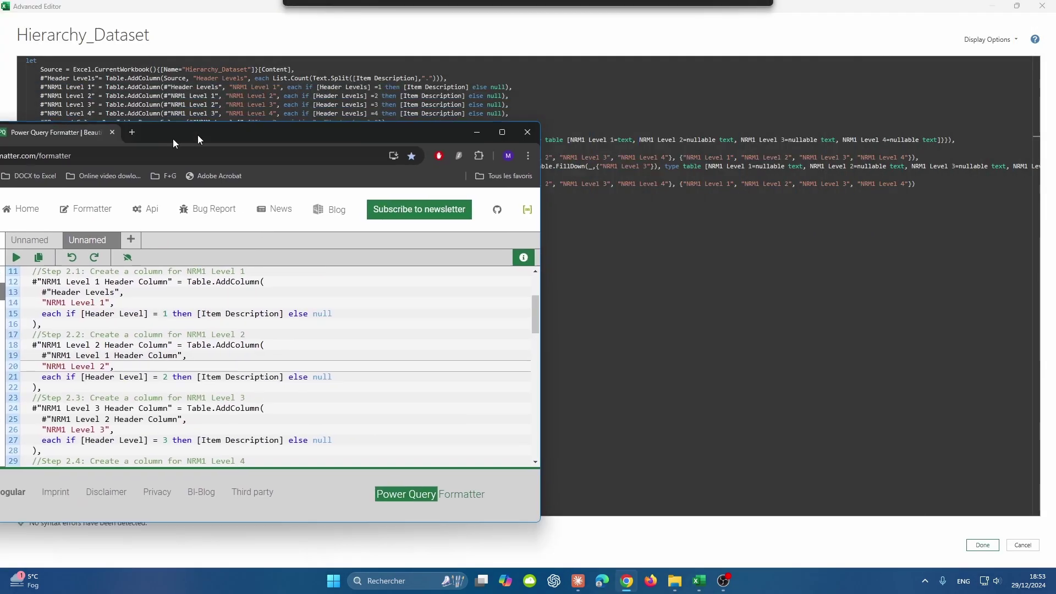
{"action": "key", "text": "ctrl+a"}
{"action": "key", "text": "ctrl+c"}
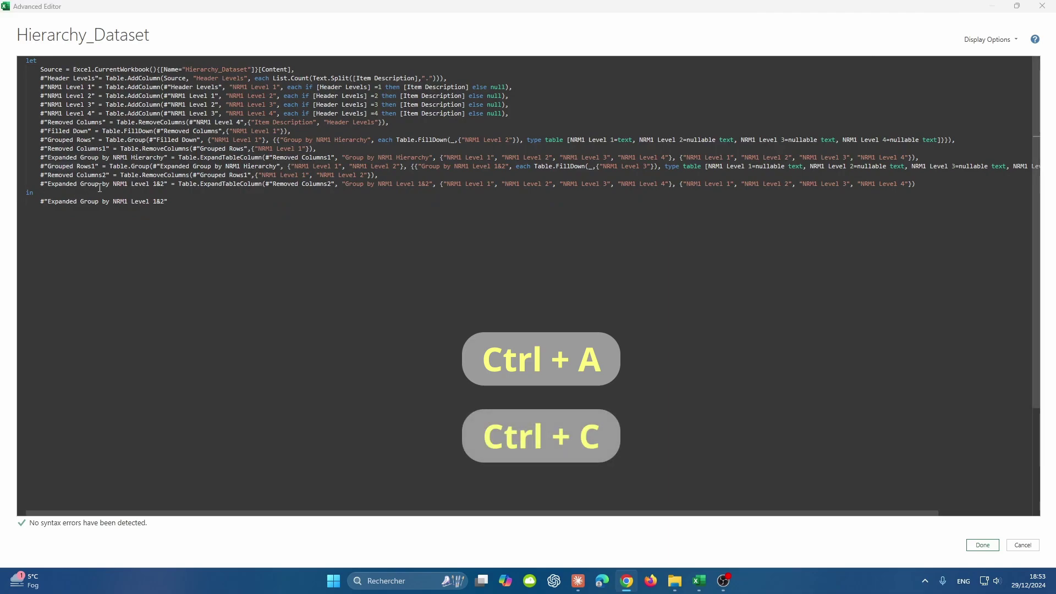
{"action": "left_click", "coordinate": [100, 188]}
{"action": "key", "text": "ctrl+a"}
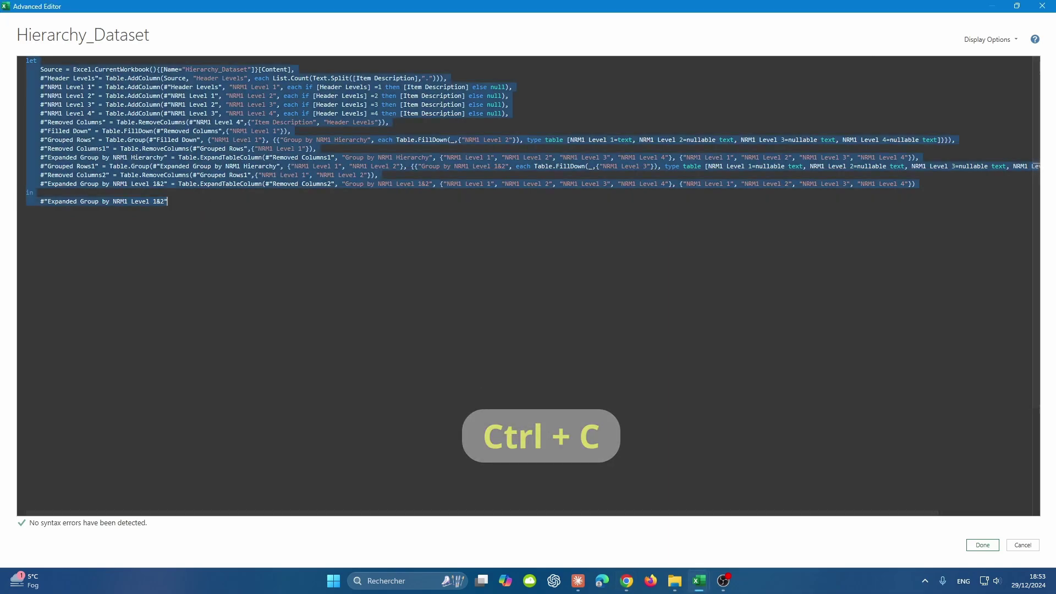
Step: Paste the code into Power Query Formatter, format it, and select all the formatted output
{"action": "key", "text": "alt+Tab"}
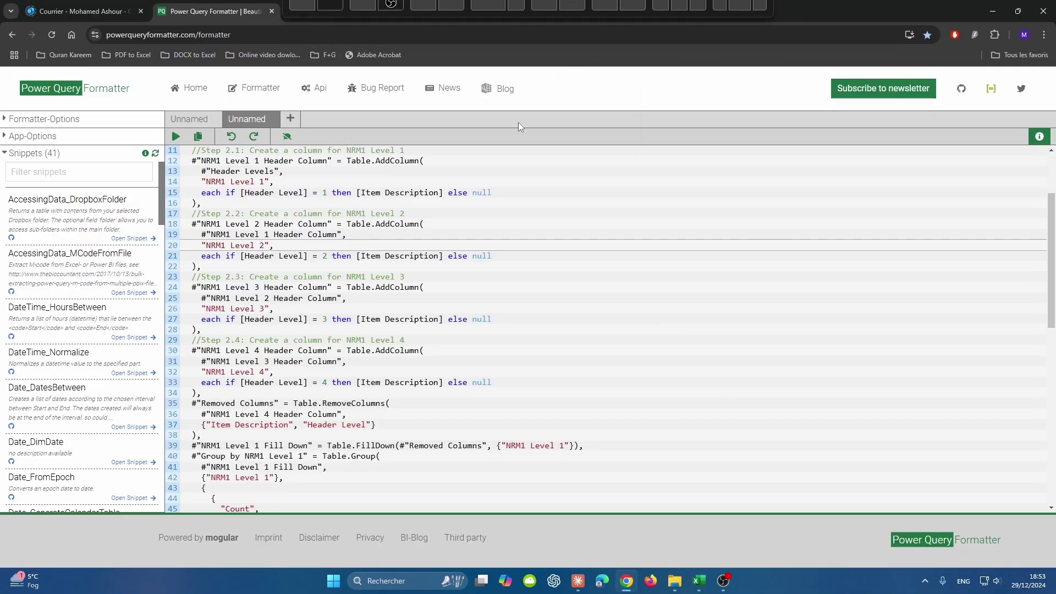
{"action": "key", "text": "ctrl+a"}
{"action": "key", "text": "ctrl+v"}
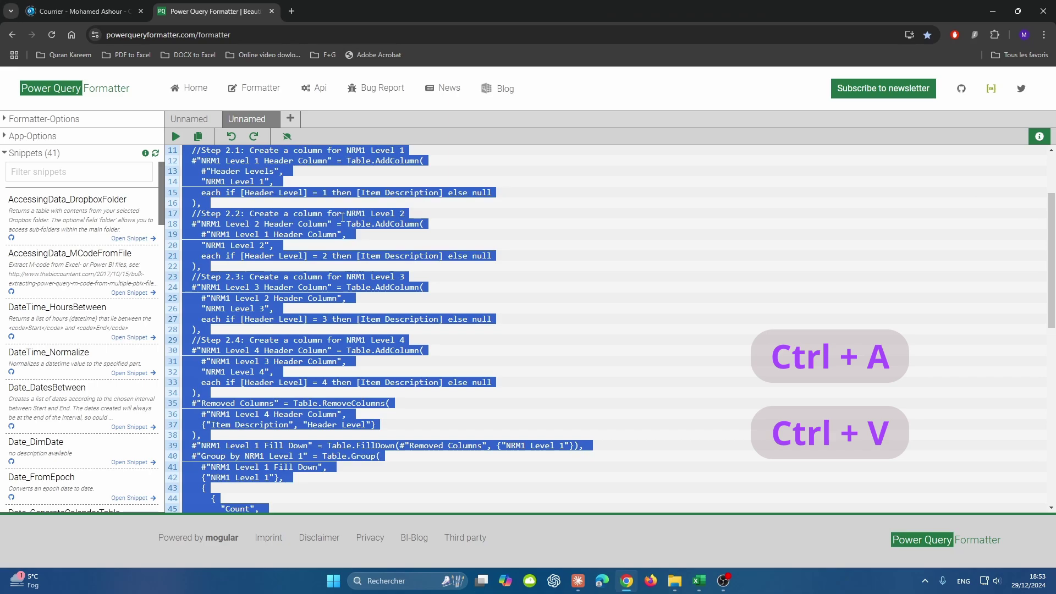
{"action": "key", "text": "ctrl+v"}
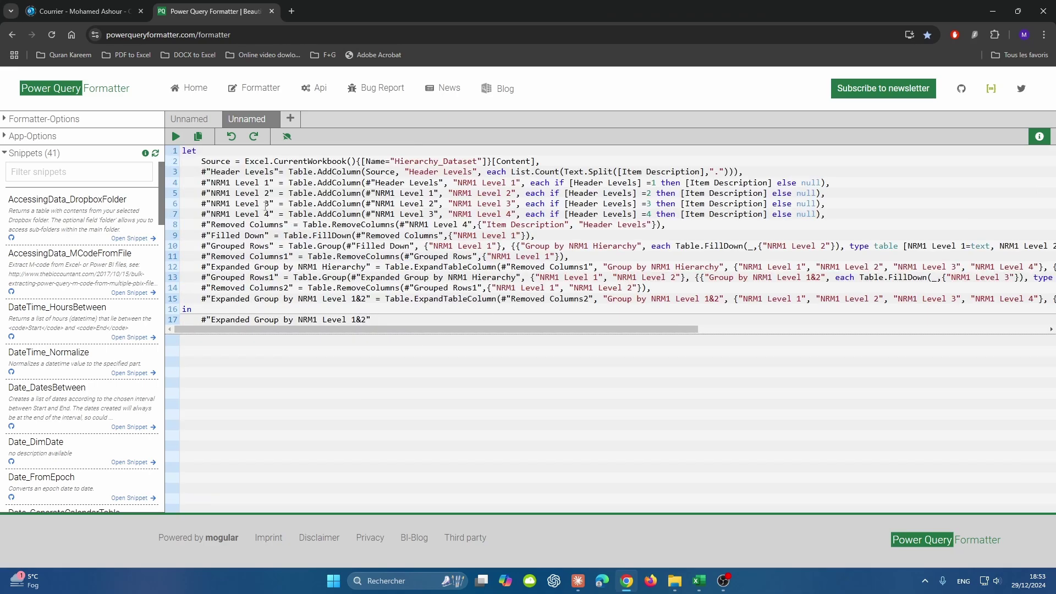
{"action": "left_click", "coordinate": [176, 138]}
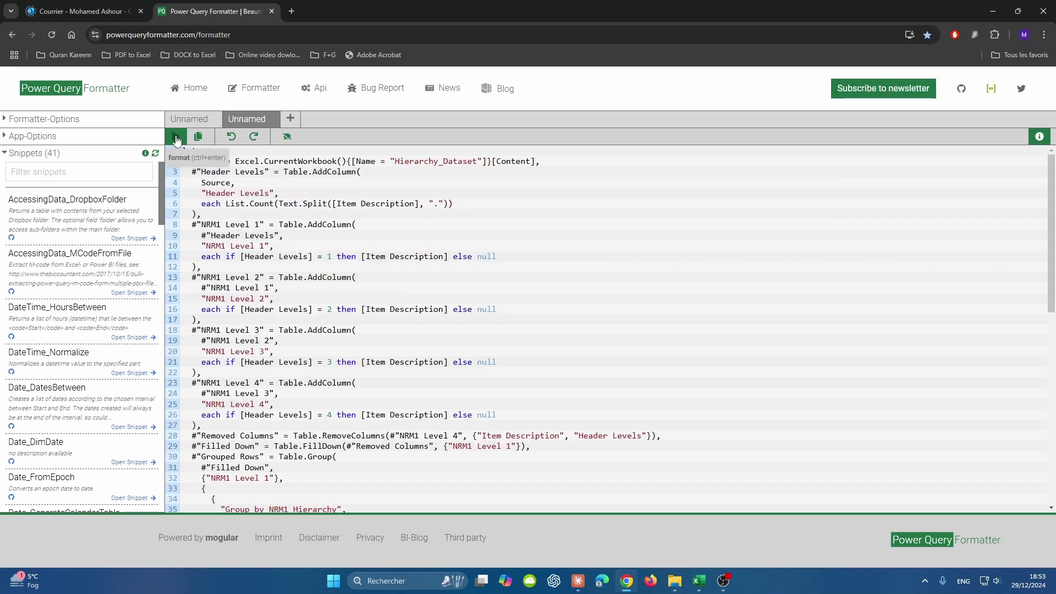
{"action": "left_click", "coordinate": [259, 257]}
{"action": "key", "text": "ctrl+a"}
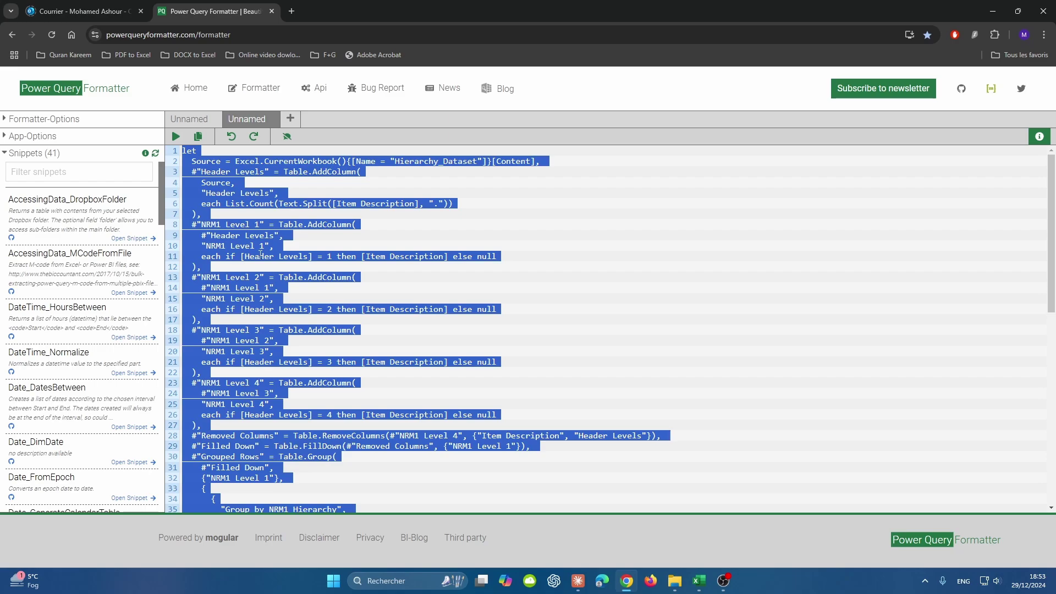
Step: Replace the Advanced Editor's code with the formatted M code and save it with Done
{"action": "key", "text": "alt+Tab"}
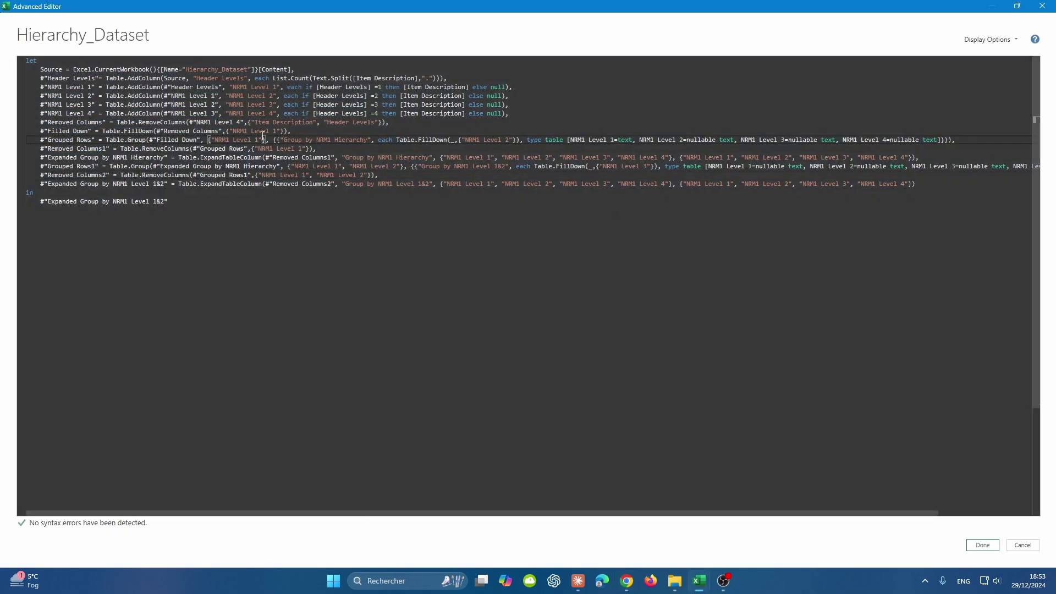
{"action": "key", "text": "ctrl+a"}
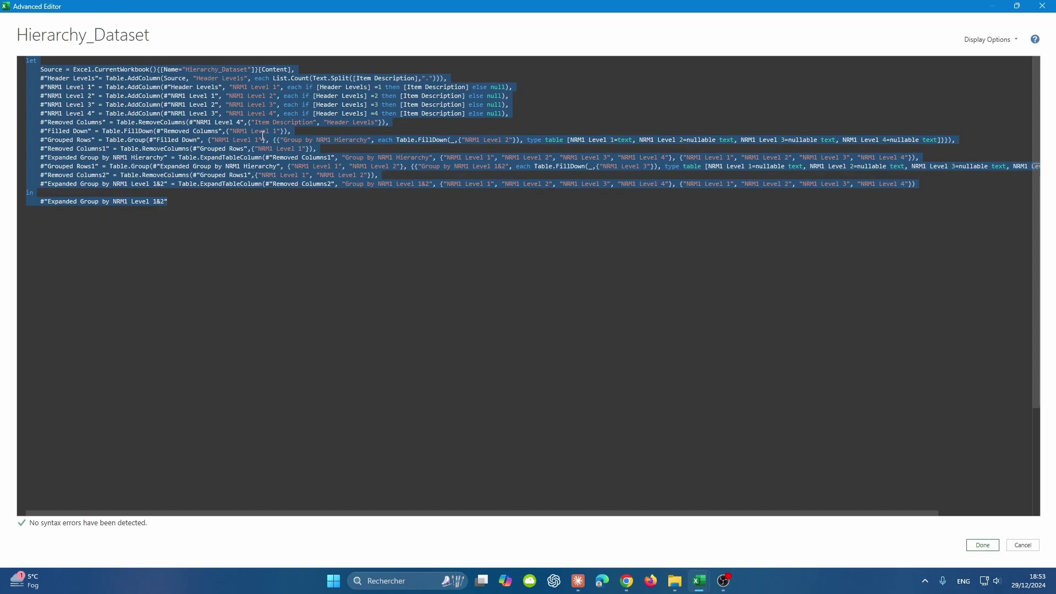
{"action": "key", "text": "ctrl+v"}
{"action": "scroll", "coordinate": [80, 346], "scroll_direction": "down", "scroll_amount": 3}
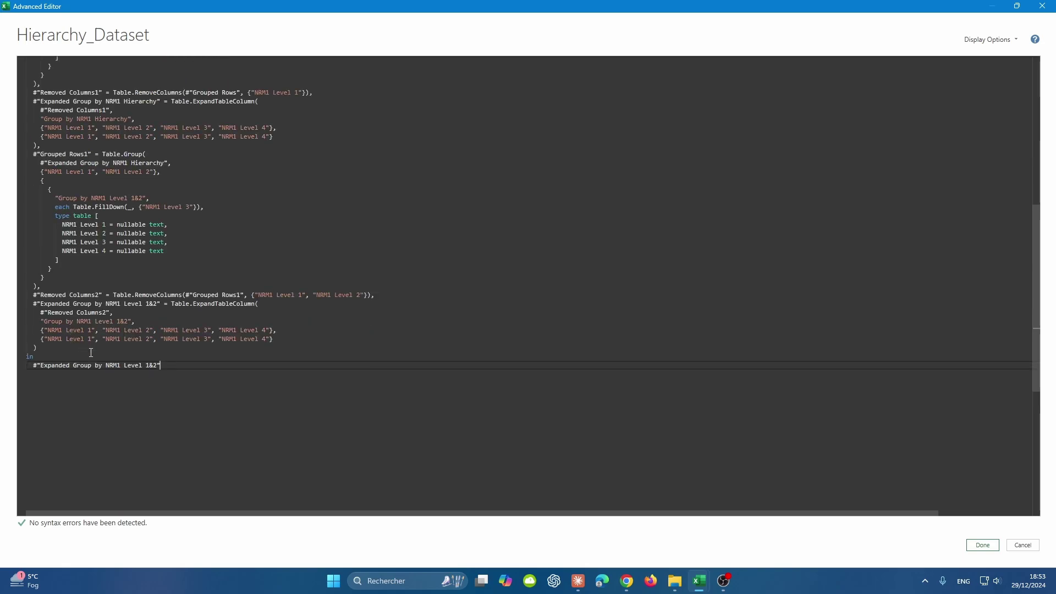
{"action": "scroll", "coordinate": [66, 353], "scroll_direction": "up", "scroll_amount": 12}
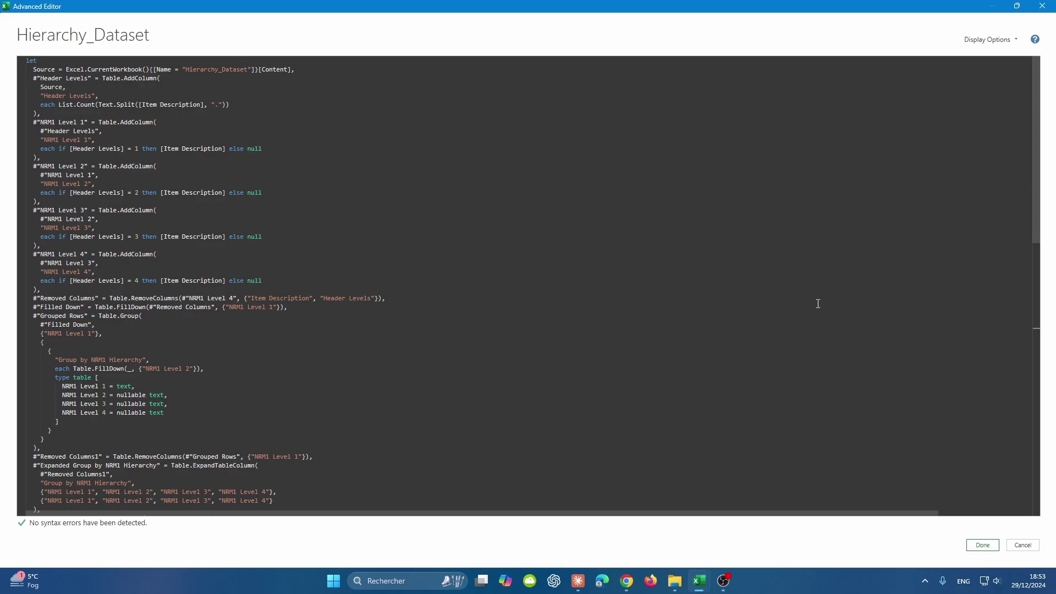
{"action": "left_click", "coordinate": [983, 545]}
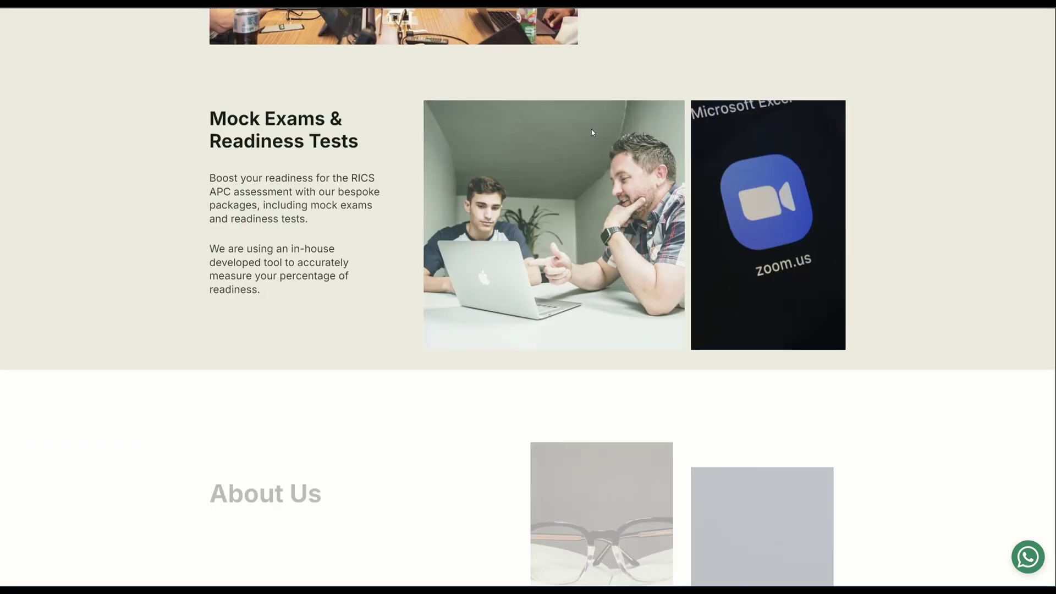
Step: Browse the APC Mastery Path home page and go to the Portfolio page
{"action": "scroll", "coordinate": [592, 133], "scroll_direction": "down", "scroll_amount": 5}
{"action": "scroll", "coordinate": [592, 132], "scroll_direction": "up", "scroll_amount": 20}
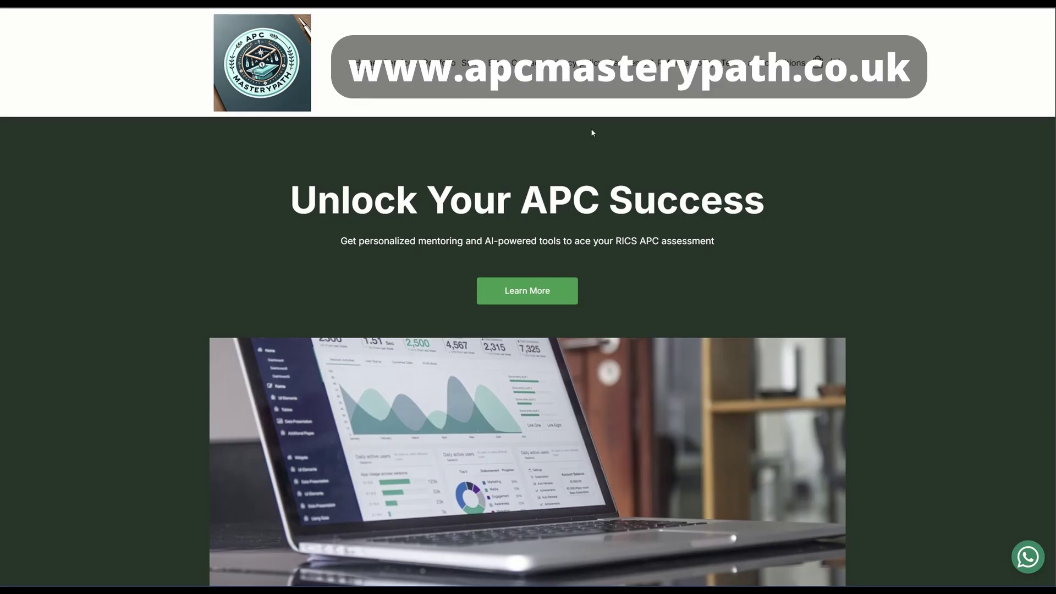
{"action": "scroll", "coordinate": [577, 190], "scroll_direction": "down", "scroll_amount": 12}
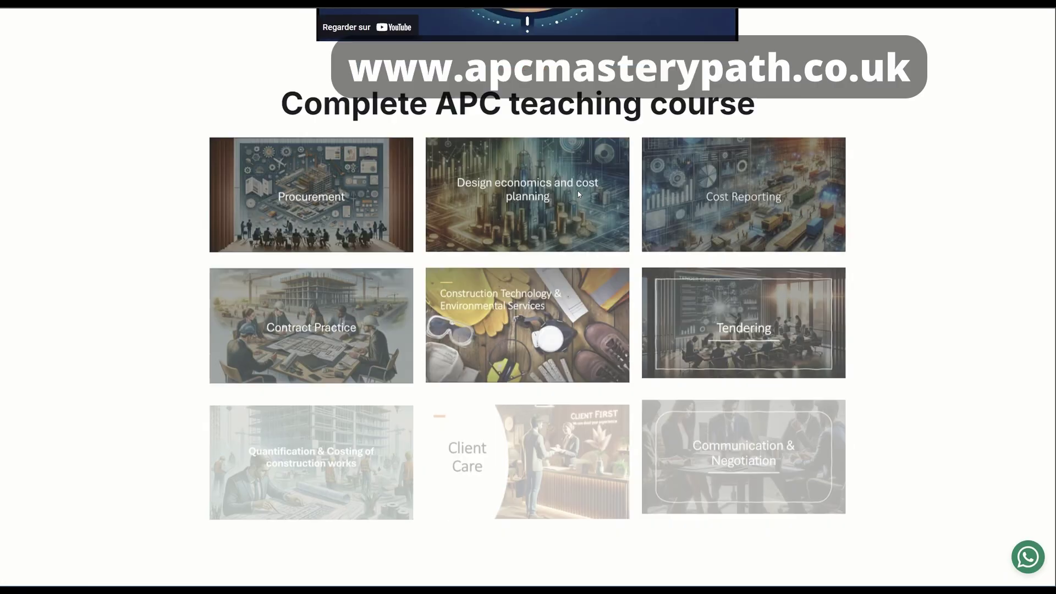
Step: Browse the Portfolio page, then scroll through the Blog's post listing
{"action": "scroll", "coordinate": [579, 194], "scroll_direction": "down", "scroll_amount": 10}
{"action": "scroll", "coordinate": [525, 104], "scroll_direction": "up", "scroll_amount": 18}
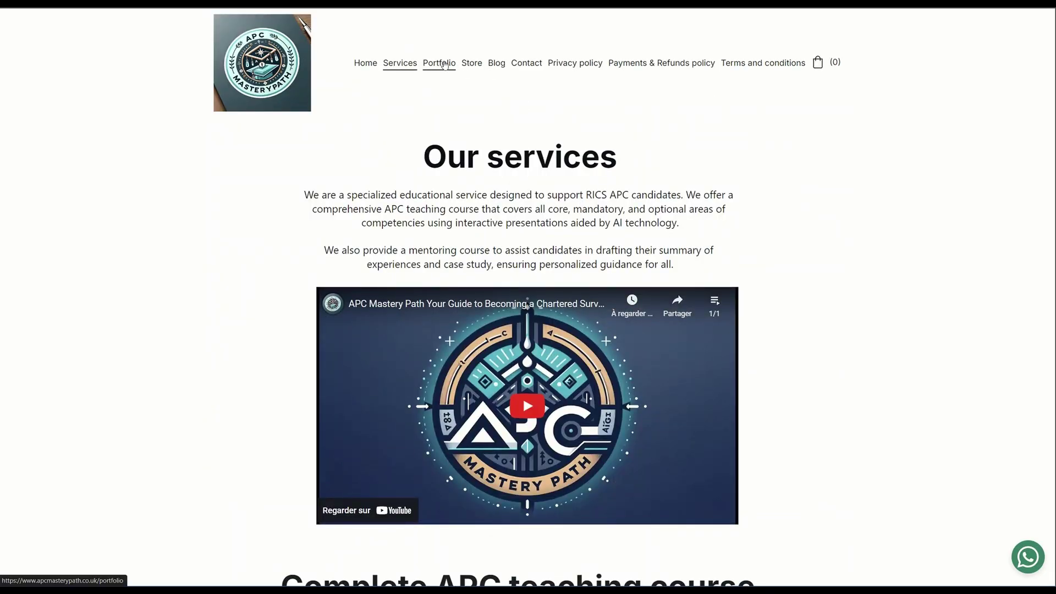
{"action": "left_click", "coordinate": [444, 64]}
{"action": "scroll", "coordinate": [546, 203], "scroll_direction": "down", "scroll_amount": 10}
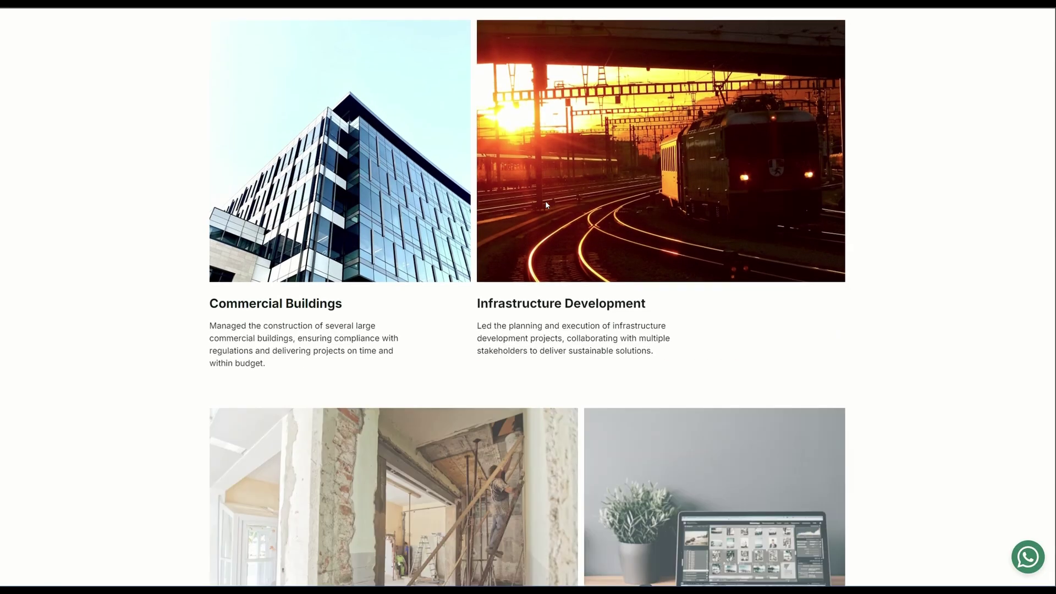
{"action": "scroll", "coordinate": [546, 205], "scroll_direction": "down", "scroll_amount": 20}
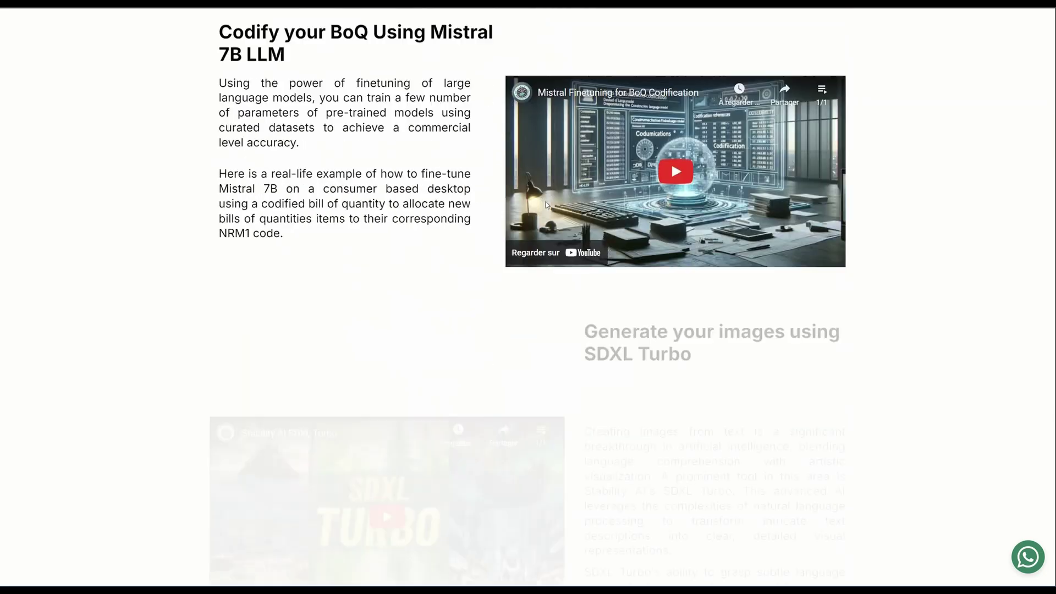
{"action": "scroll", "coordinate": [546, 205], "scroll_direction": "down", "scroll_amount": 10}
{"action": "scroll", "coordinate": [548, 205], "scroll_direction": "up", "scroll_amount": 20}
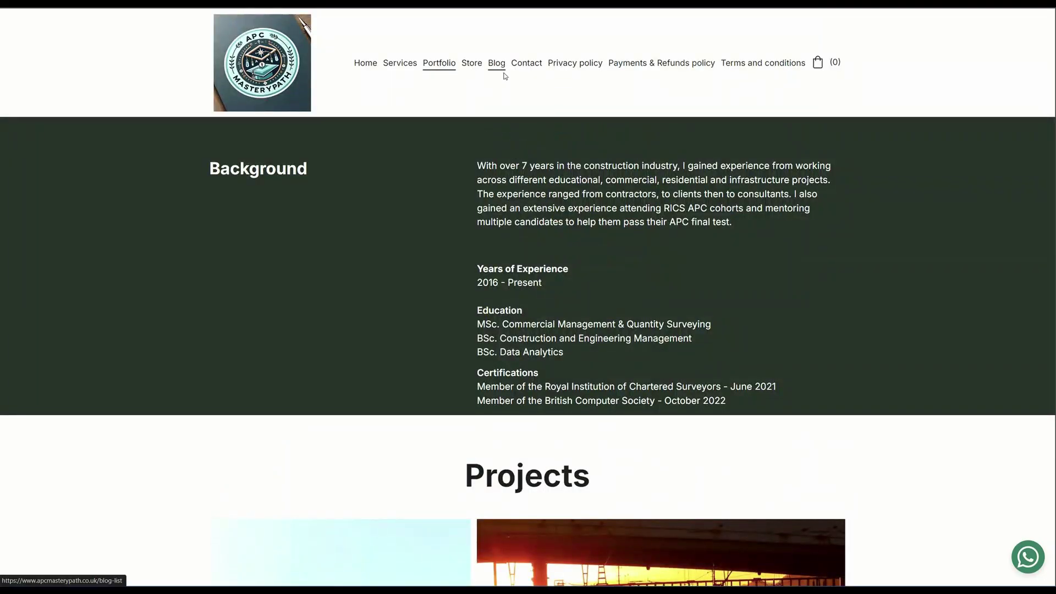
{"action": "left_click", "coordinate": [502, 71]}
{"action": "scroll", "coordinate": [572, 196], "scroll_direction": "down", "scroll_amount": 10}
{"action": "scroll", "coordinate": [573, 195], "scroll_direction": "down", "scroll_amount": 20}
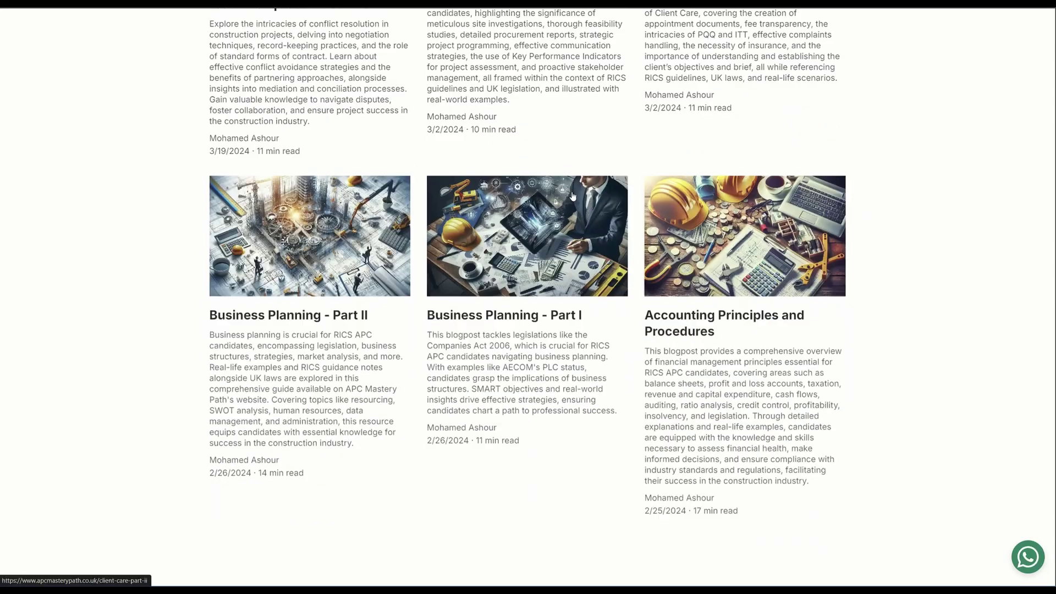
{"action": "scroll", "coordinate": [573, 197], "scroll_direction": "down", "scroll_amount": 20}
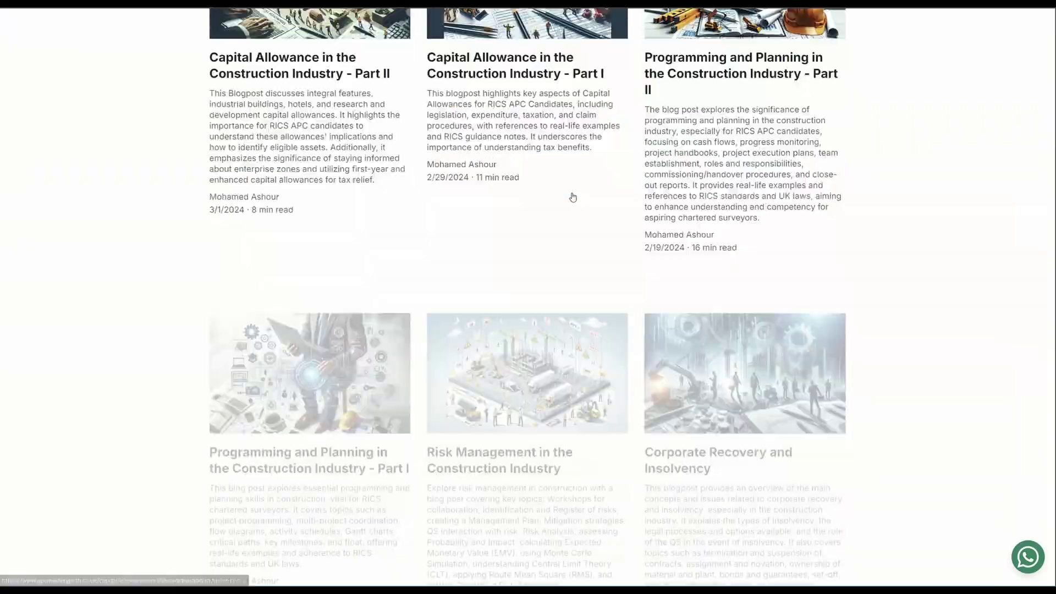